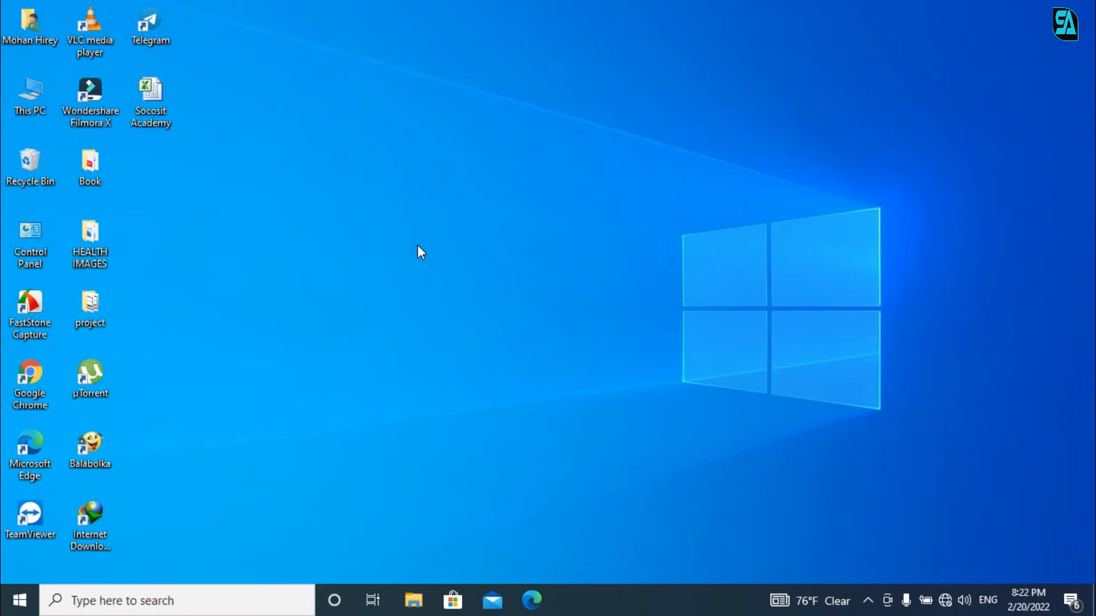
# Step: Open the Socosit Academy workbook from its desktop icon
pyautogui.doubleClick(155, 111)
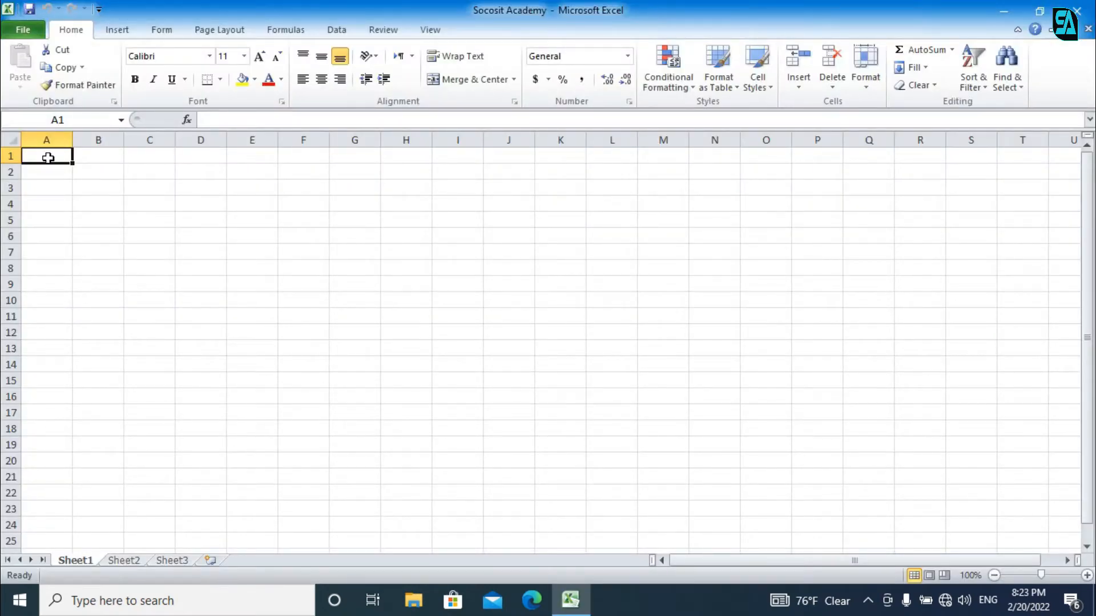
# Step: Merge A1:H5 into one centred cell and enter the title 'SOCOSIT ACADEMY'
pyautogui.moveTo(39, 159); pyautogui.dragTo(412, 214)
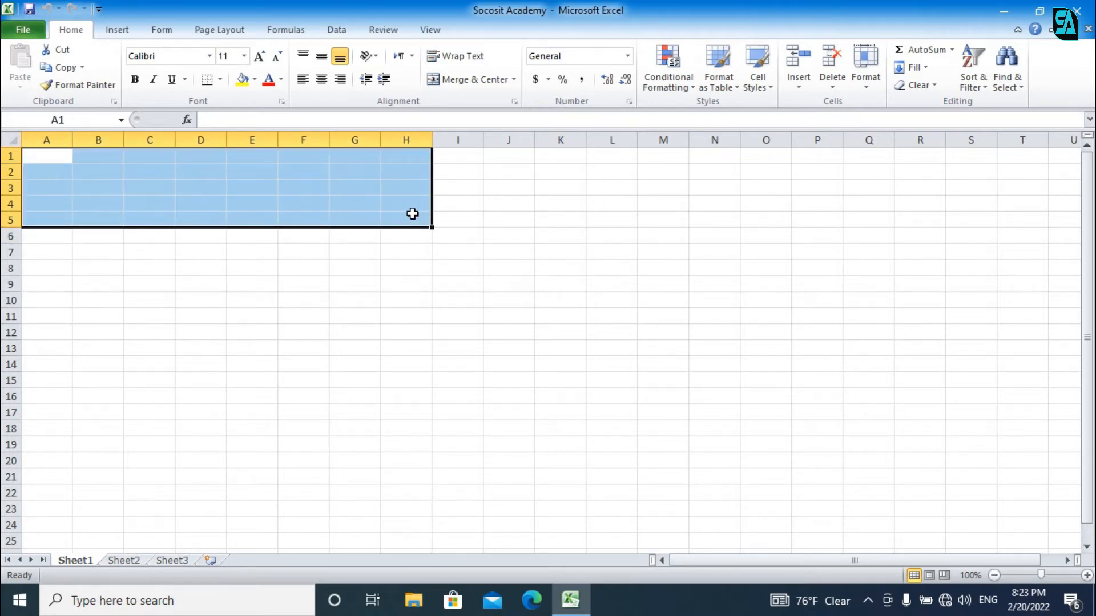
pyautogui.click(484, 86)
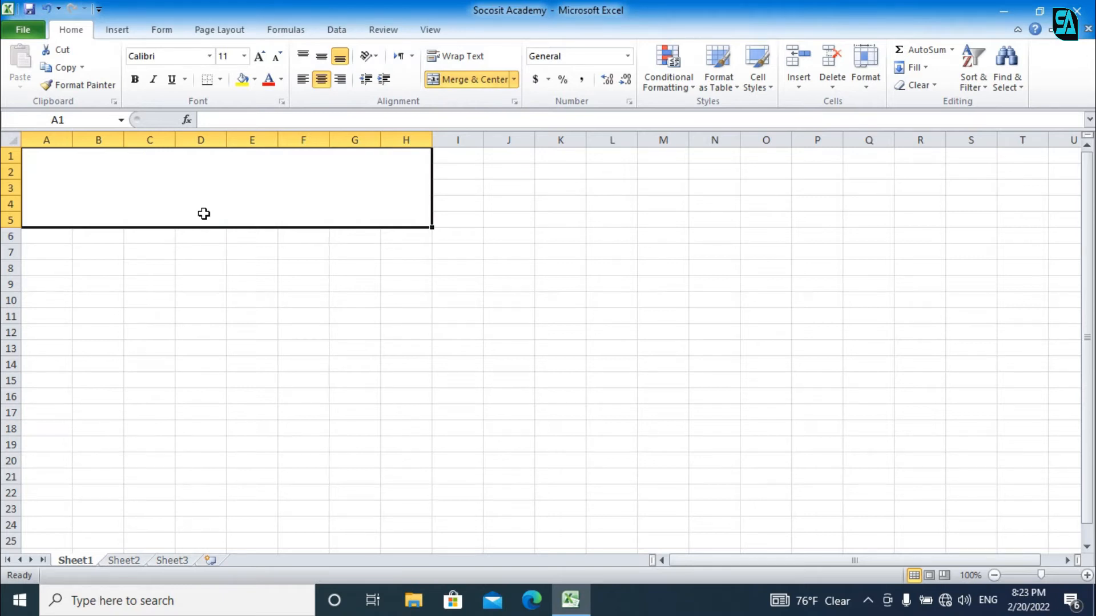
pyautogui.write('socOSIT ACADEMY')
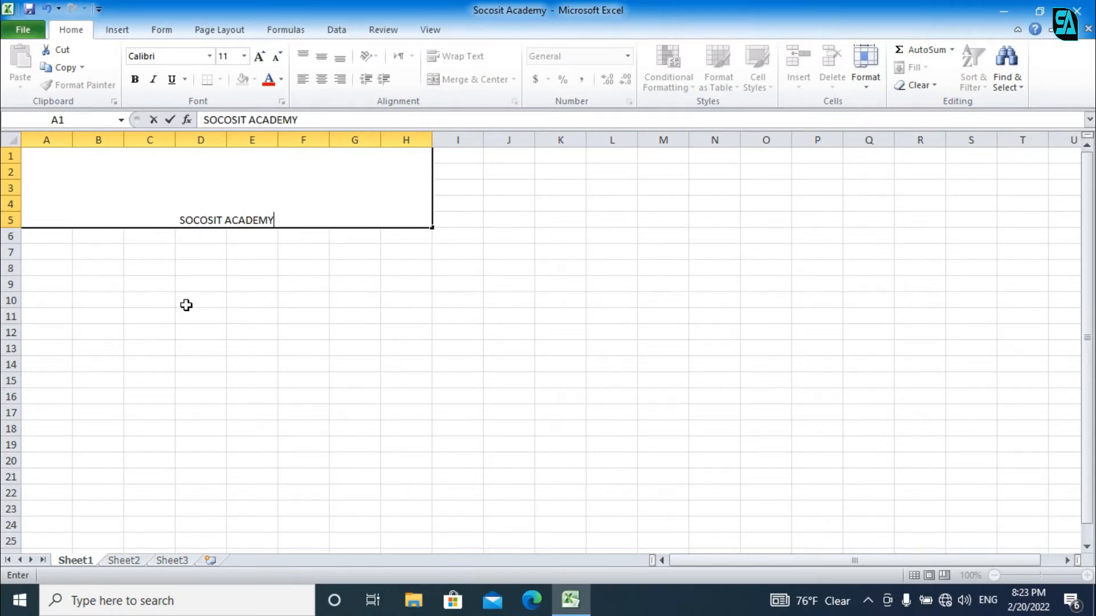
pyautogui.click(186, 305)
# Step: Enlarge the title to Times New Roman 36 and fill it yellow
pyautogui.click(183, 206)
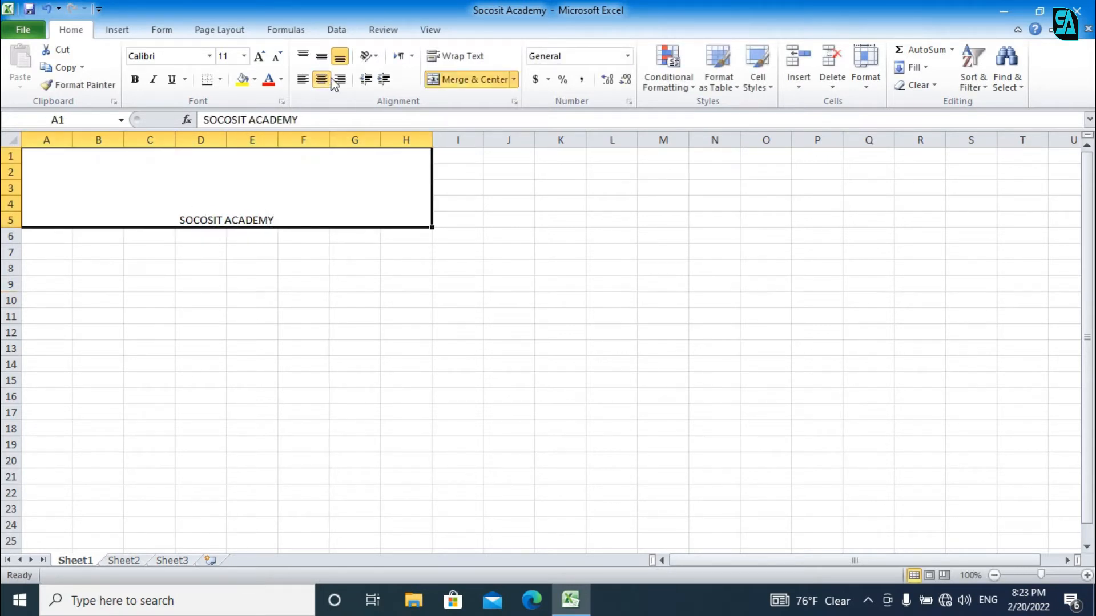
pyautogui.click(260, 57)
pyautogui.click(260, 57)
pyautogui.click(260, 57)
pyautogui.click(260, 57)
pyautogui.click(259, 57)
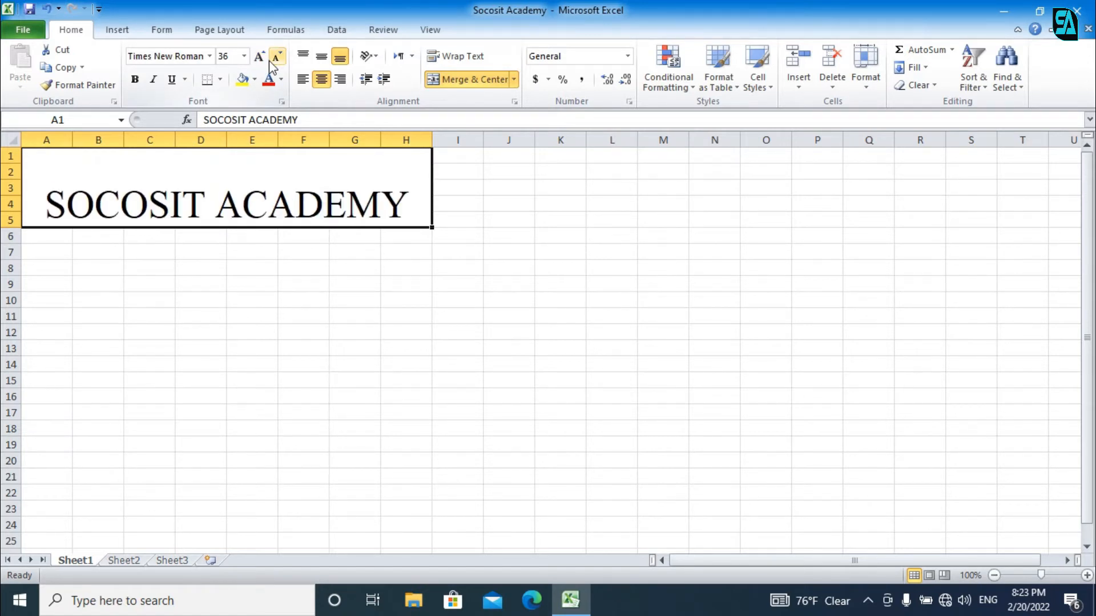
pyautogui.click(243, 79)
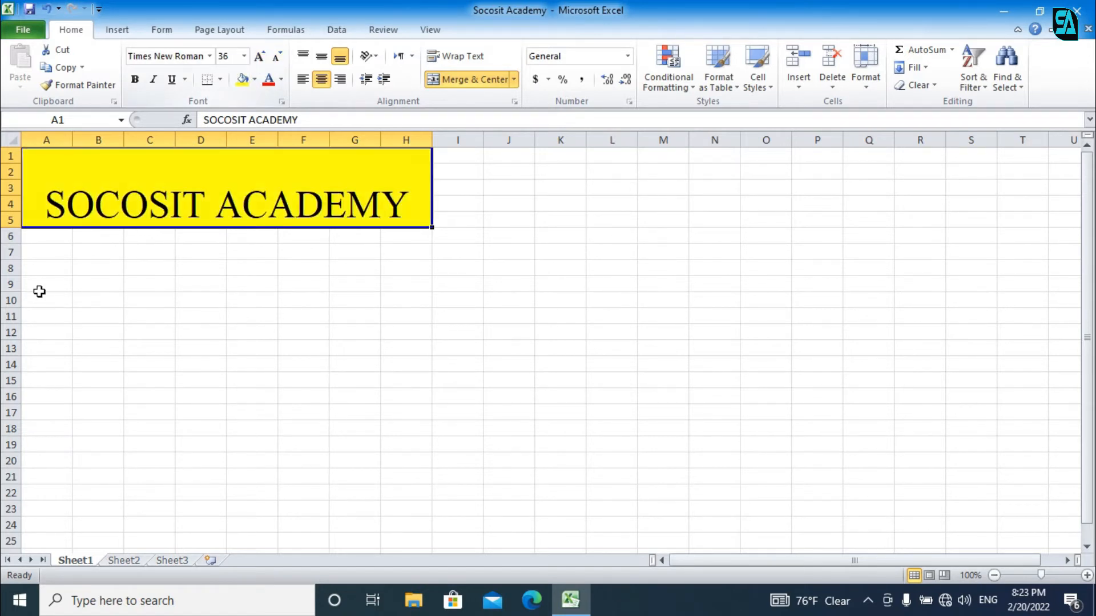
pyautogui.click(52, 237)
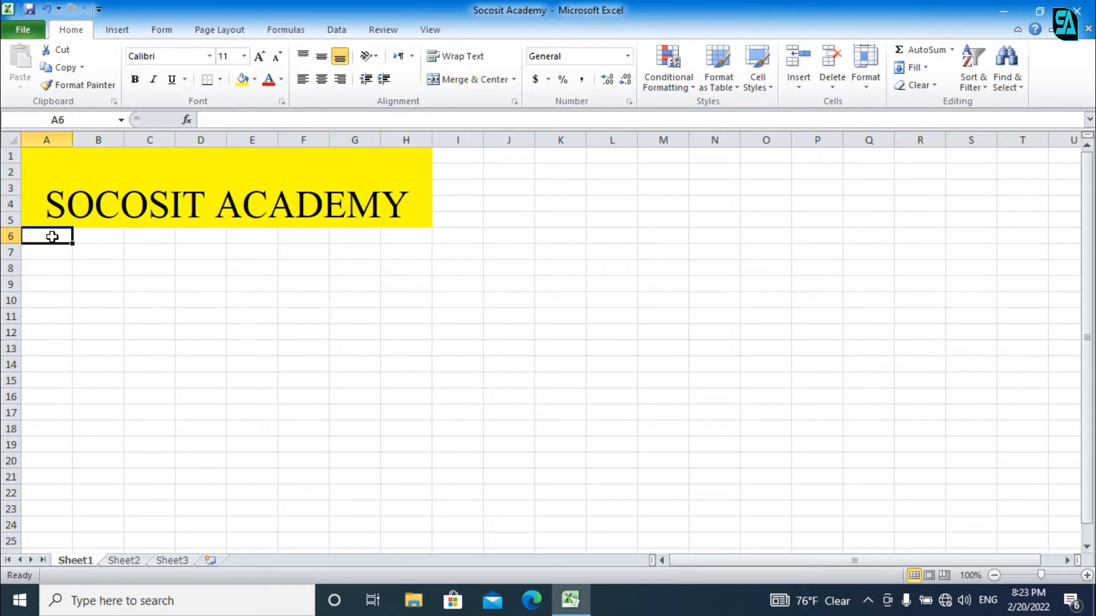
# Step: Enter the headers NO., FULLNAME, SUBJECT and DATE in A6:D6
pyautogui.write('NO')
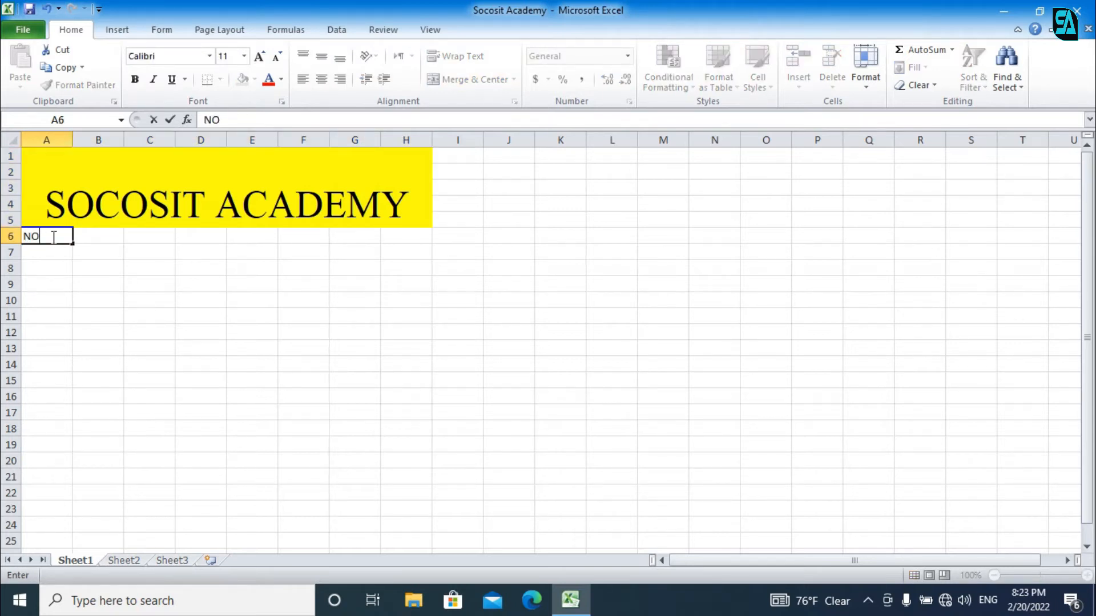
pyautogui.write('.')
pyautogui.press('Tab')
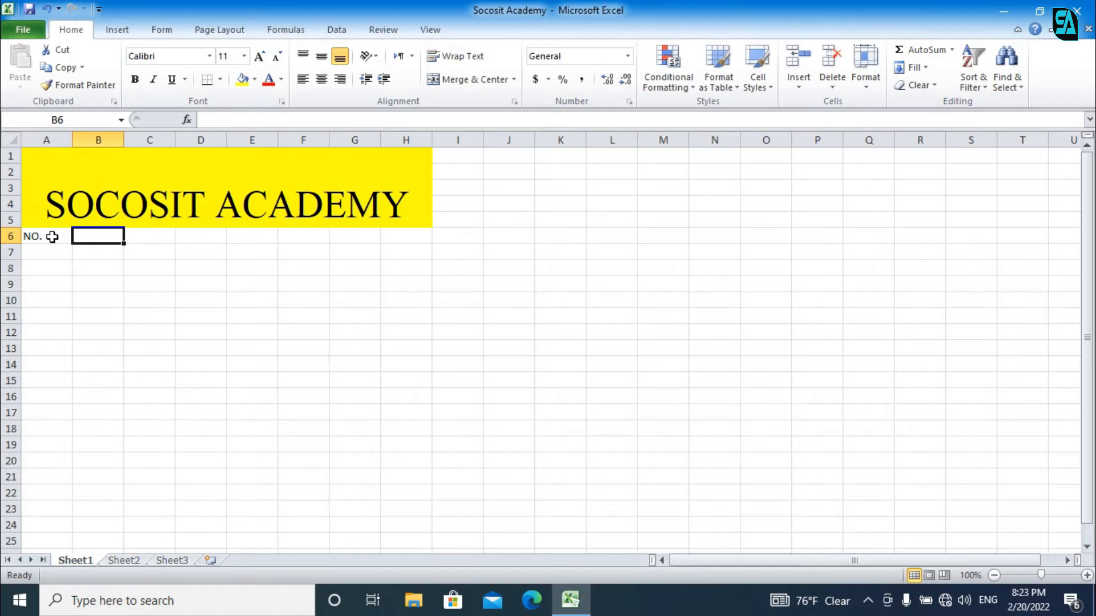
pyautogui.write('FULLNAME')
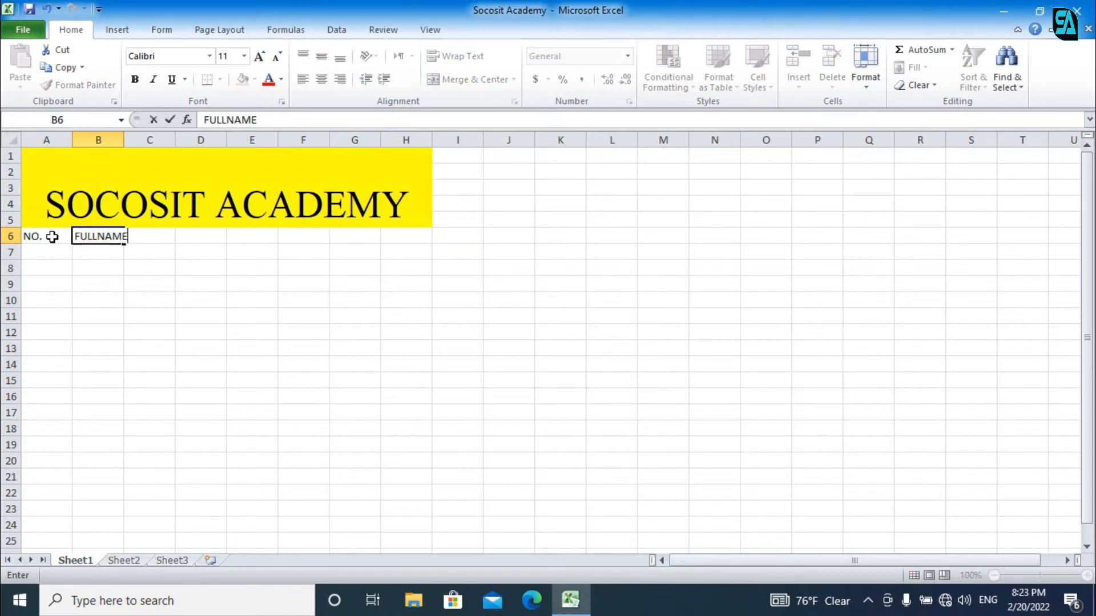
pyautogui.press('Tab')
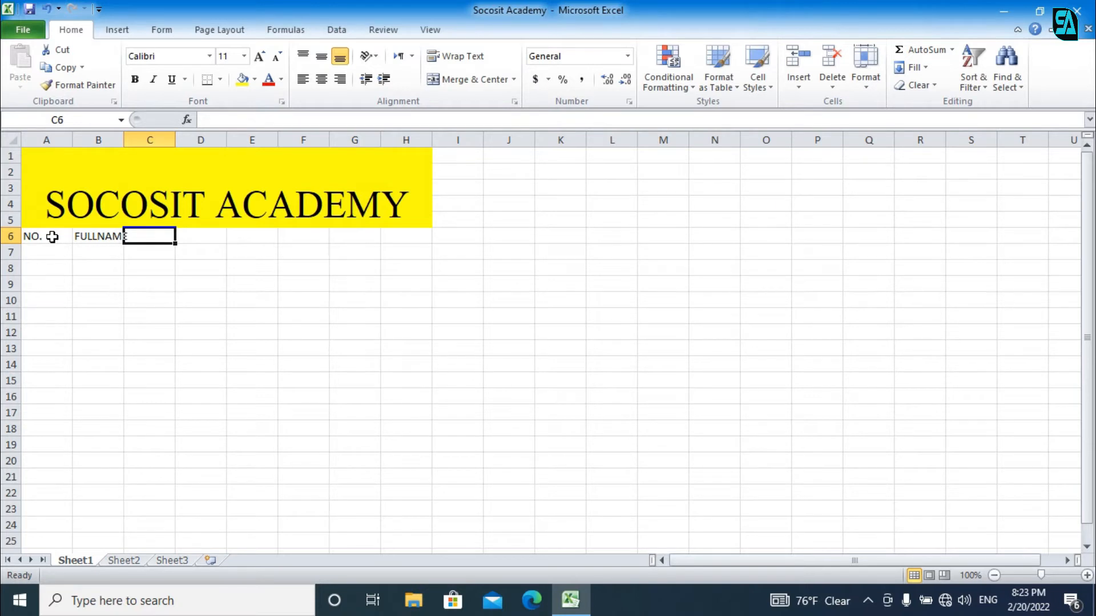
pyautogui.write('SUBJECT')
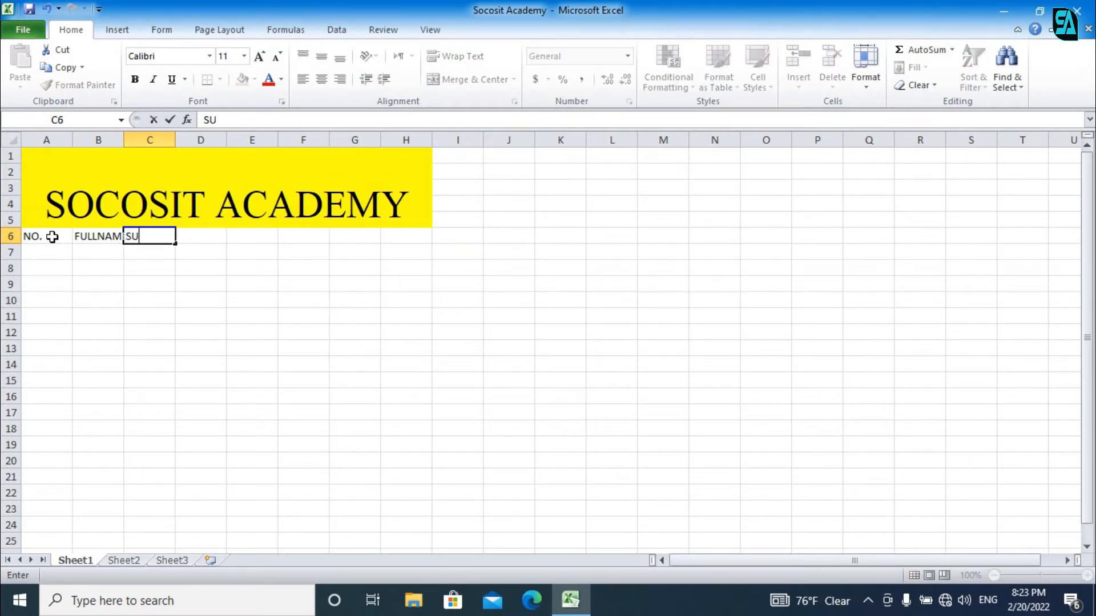
pyautogui.press('Tab')
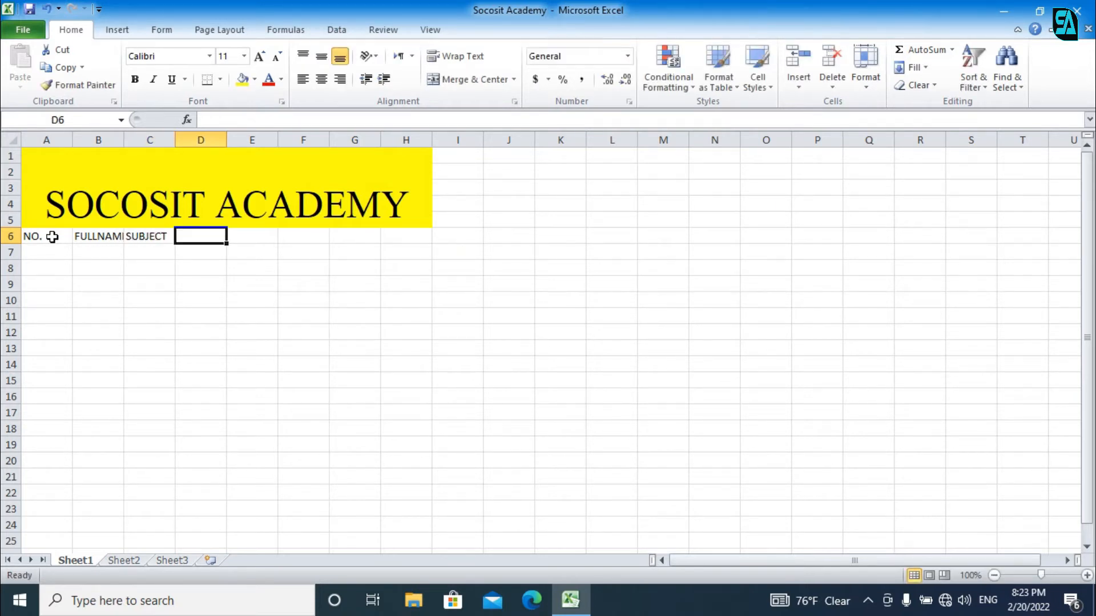
pyautogui.write('DATE')
pyautogui.press('Tab')
# Step: Enter the headers TIME, BOOK, MONTH and CASH in E6:H6, then autofit column B
pyautogui.write('TIME')
pyautogui.press('Tab')
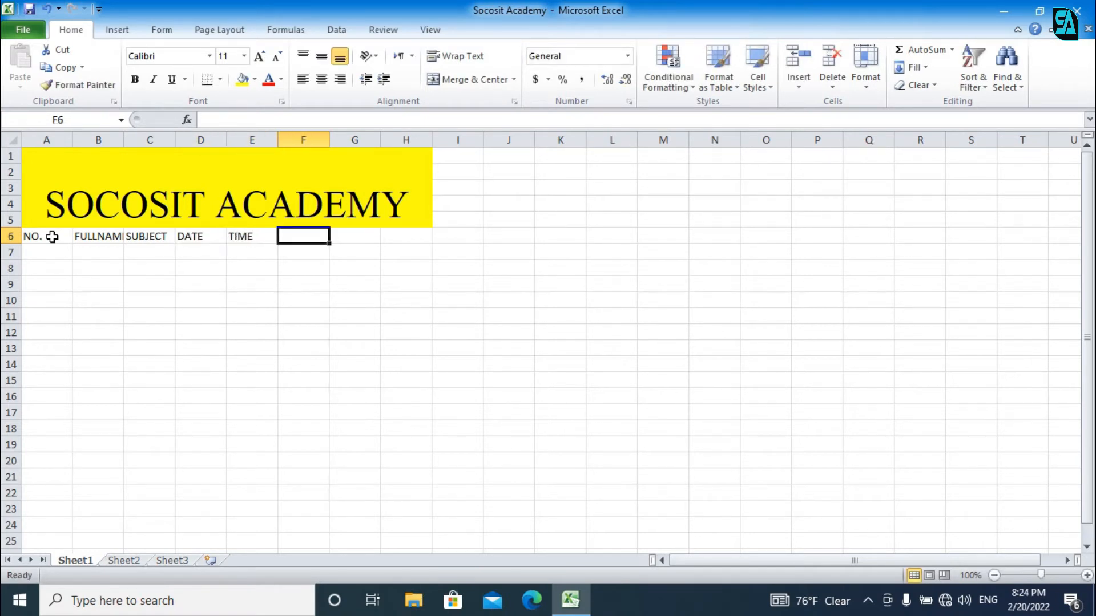
pyautogui.write('BOOK')
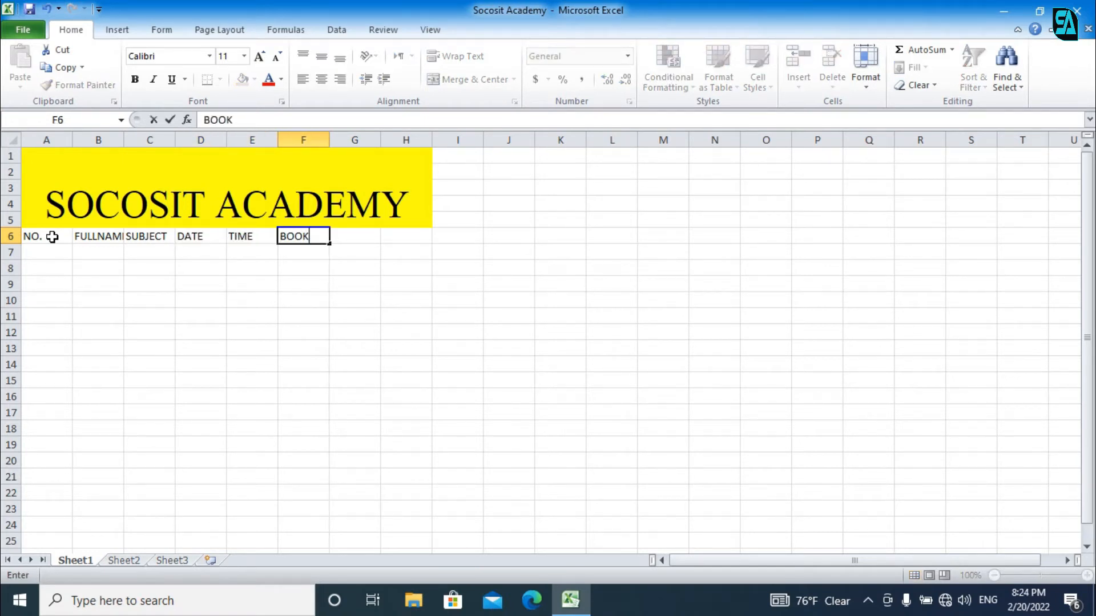
pyautogui.press('Tab')
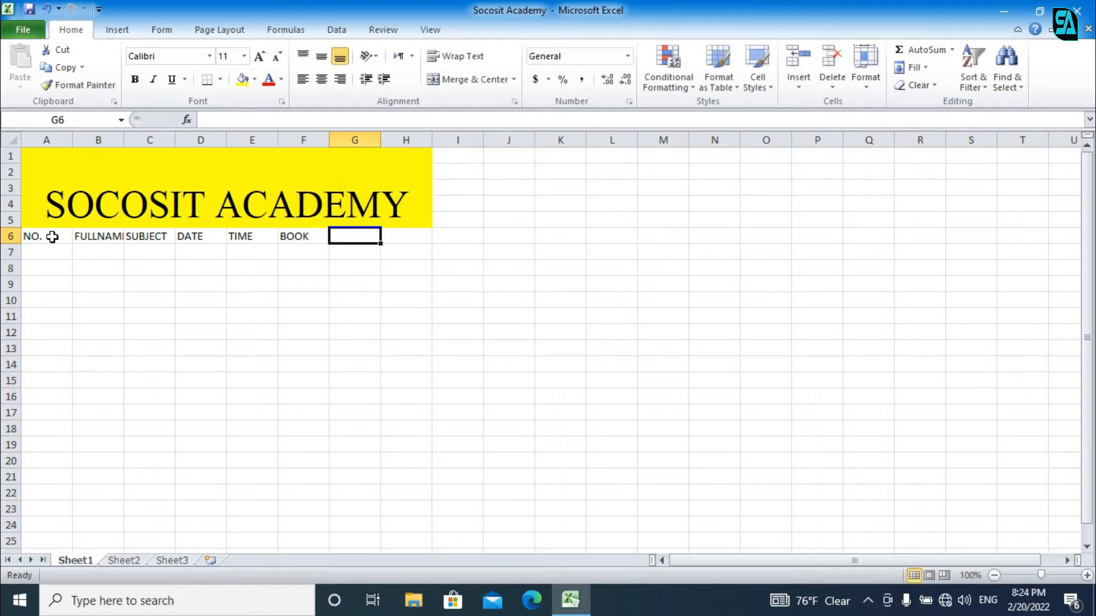
pyautogui.write('MONTH')
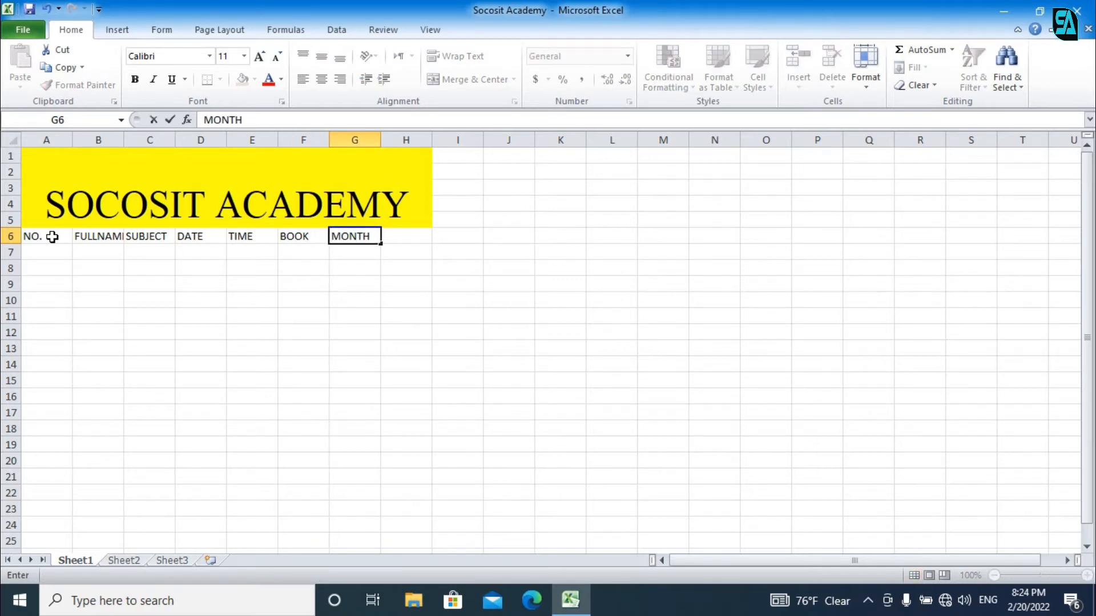
pyautogui.press('Tab')
pyautogui.write('CASH')
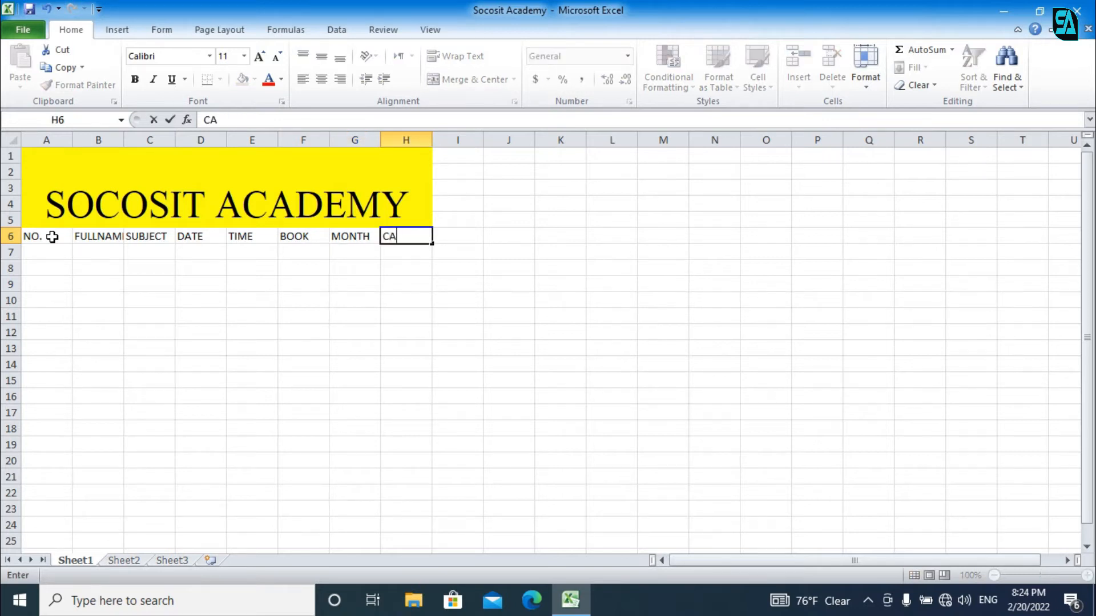
pyautogui.press('Tab')
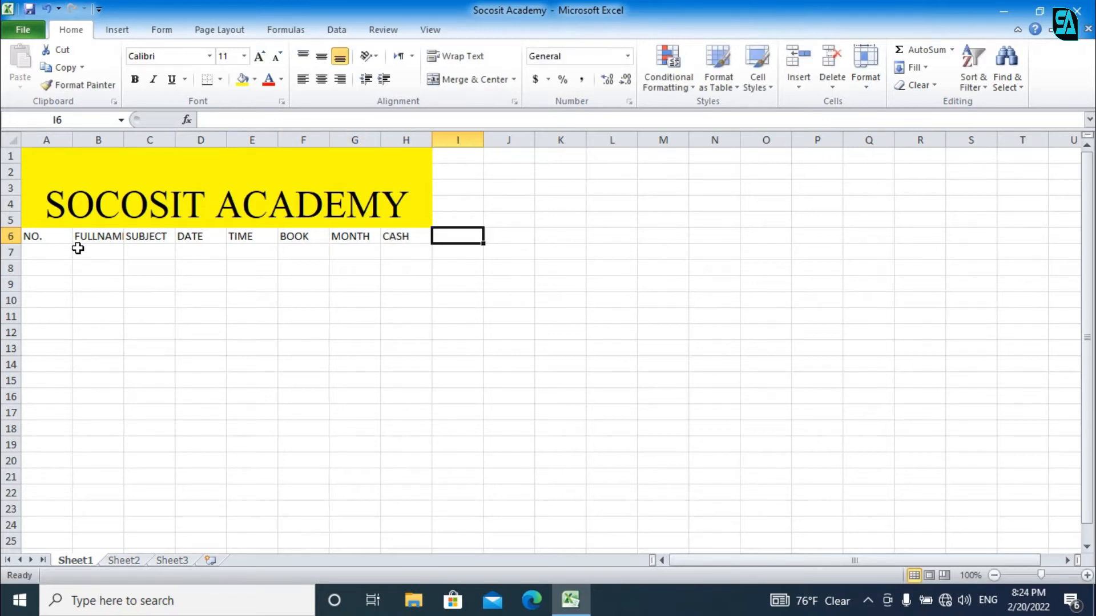
pyautogui.doubleClick(124, 139)
# Step: Widen column B to about 21 characters
pyautogui.click(124, 137)
pyautogui.moveTo(130, 139); pyautogui.dragTo(247, 137)
pyautogui.click(29, 251)
# Step: Turn the A6:H6 headers into a table with headers using Ctrl+T
pyautogui.moveTo(27, 236); pyautogui.dragTo(536, 236)
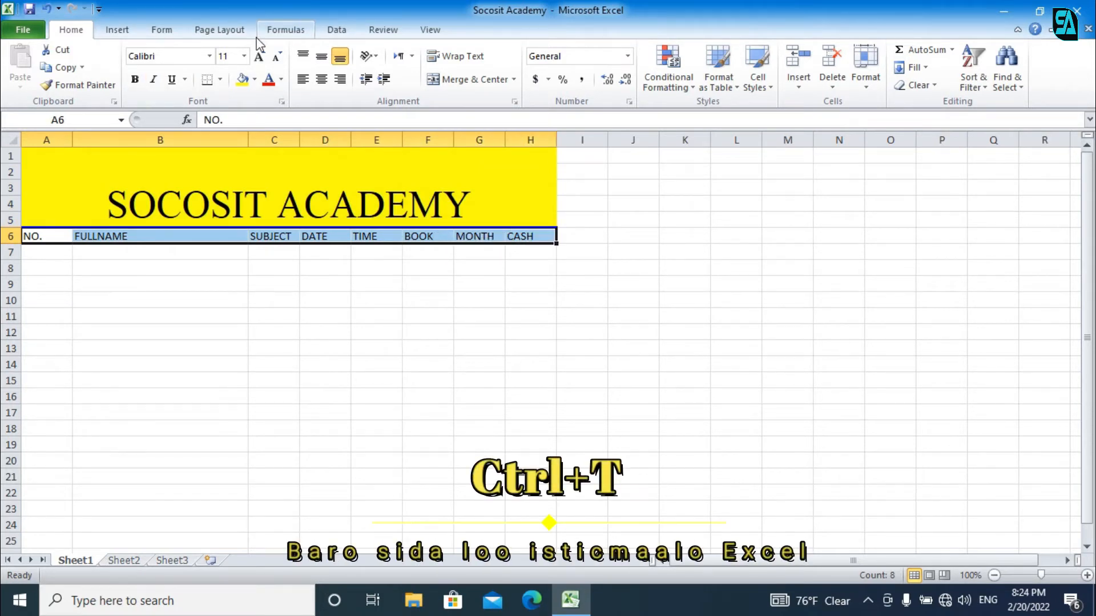
pyautogui.hotkey('ctrl', 't')
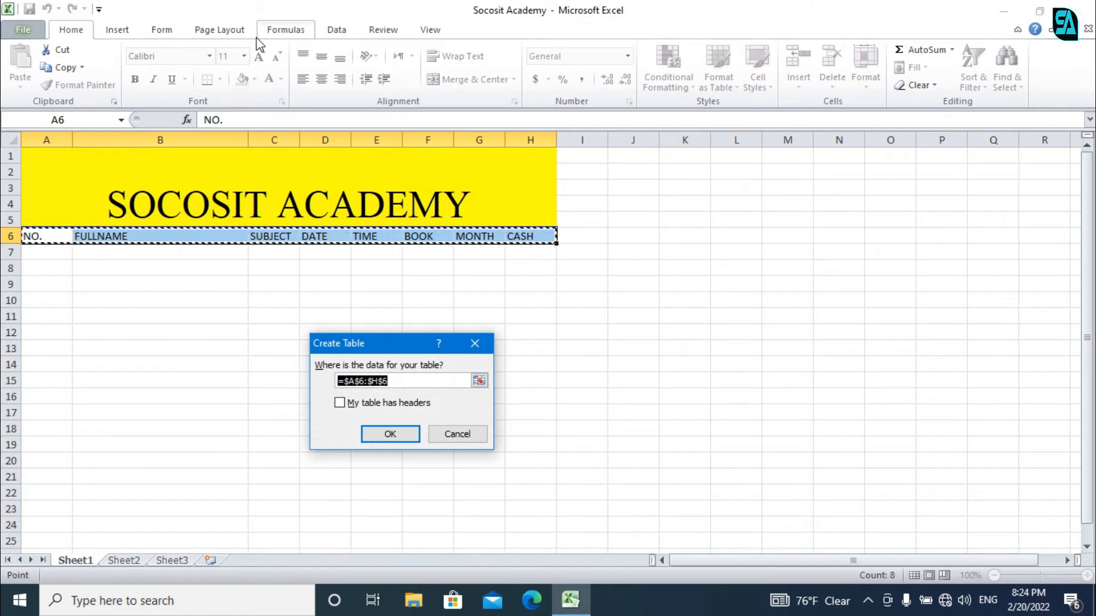
pyautogui.click(341, 404)
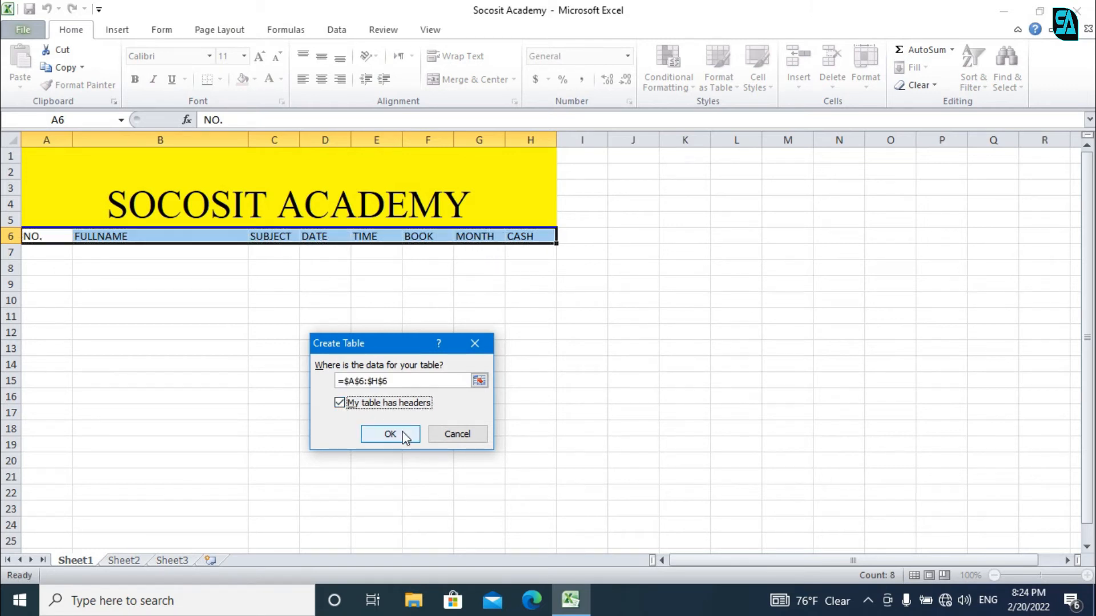
pyautogui.click(401, 435)
pyautogui.click(130, 249)
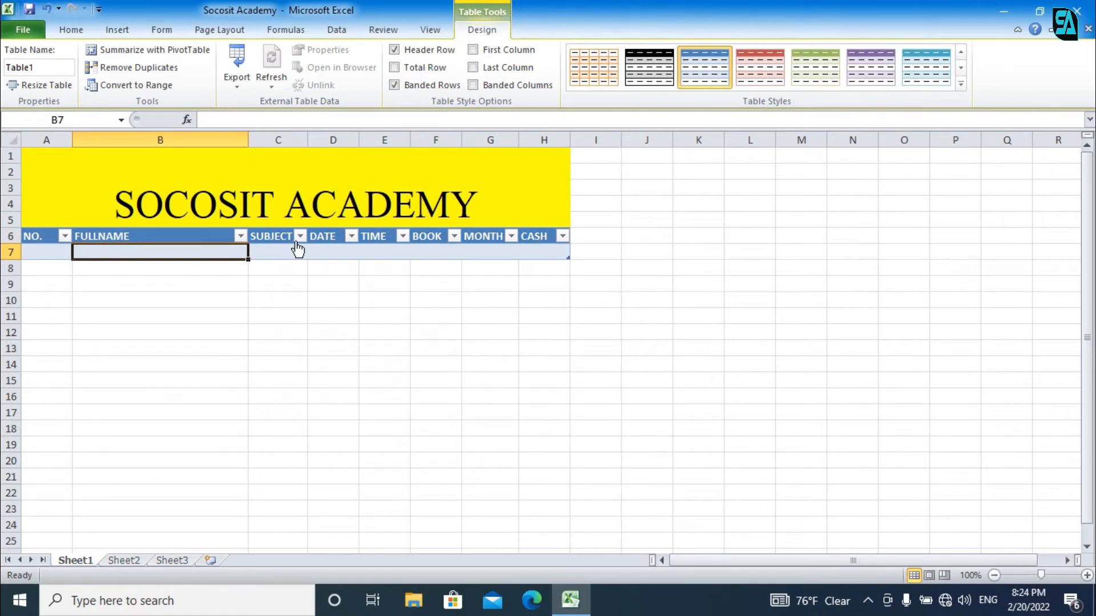
# Step: Open the table's data-entry form from the FORM tab, then close it
pyautogui.click(240, 239)
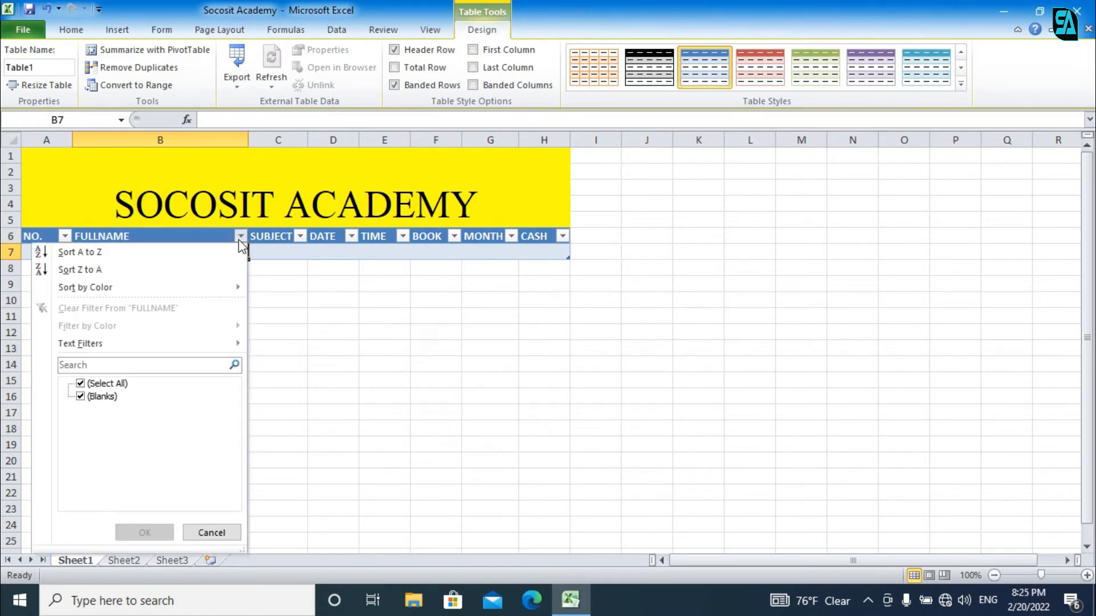
pyautogui.click(274, 250)
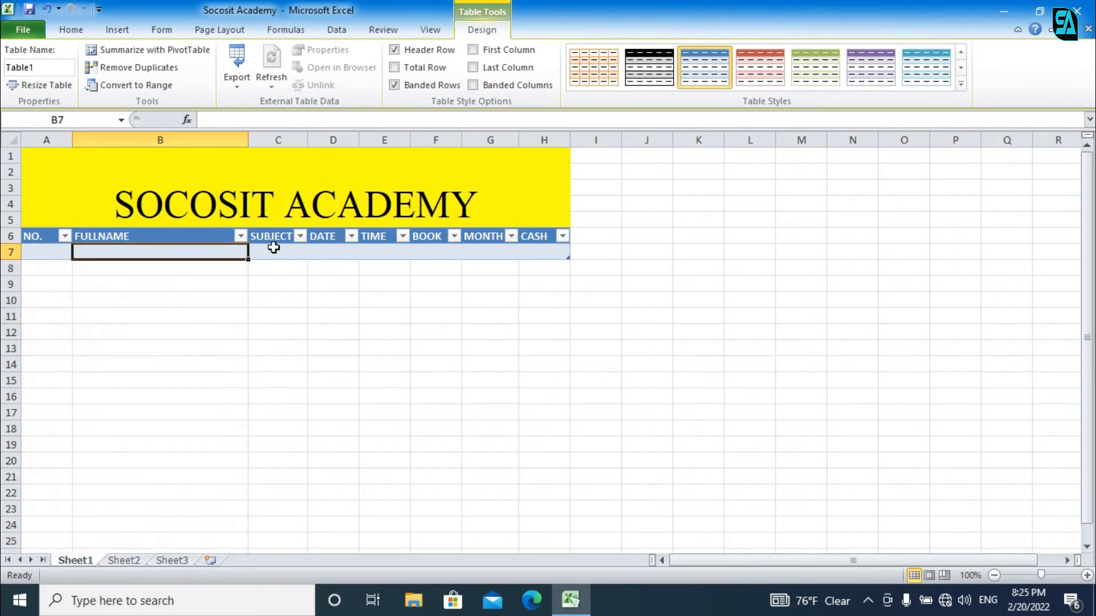
pyautogui.click(23, 237)
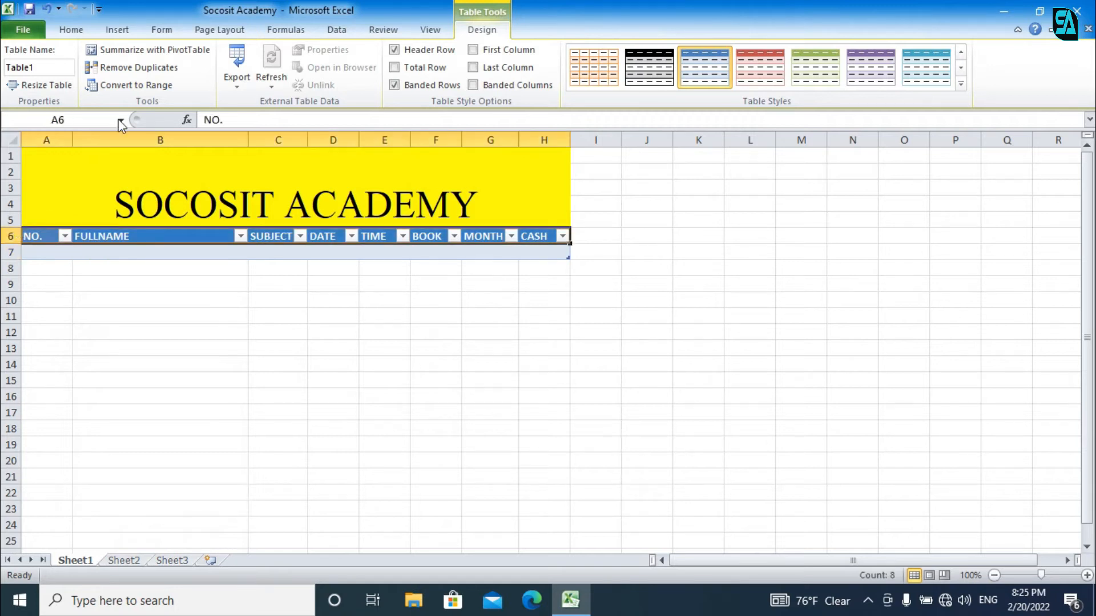
pyautogui.click(160, 30)
pyautogui.click(12, 77)
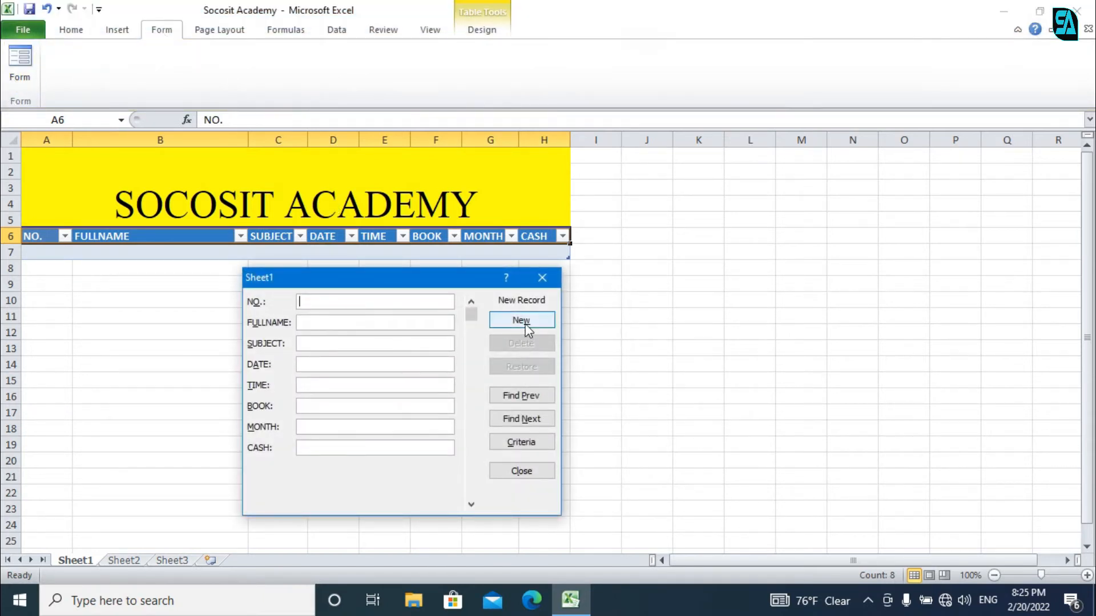
pyautogui.click(542, 277)
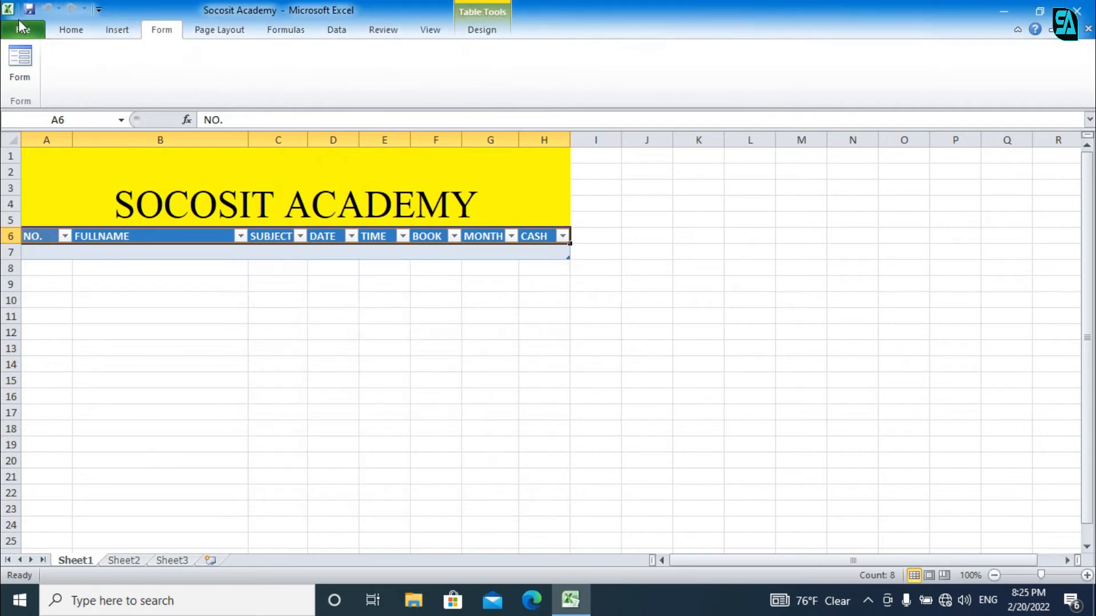
# Step: In Excel Options' Customize Ribbon, pick Form... from Commands Not in the Ribbon
pyautogui.click(22, 32)
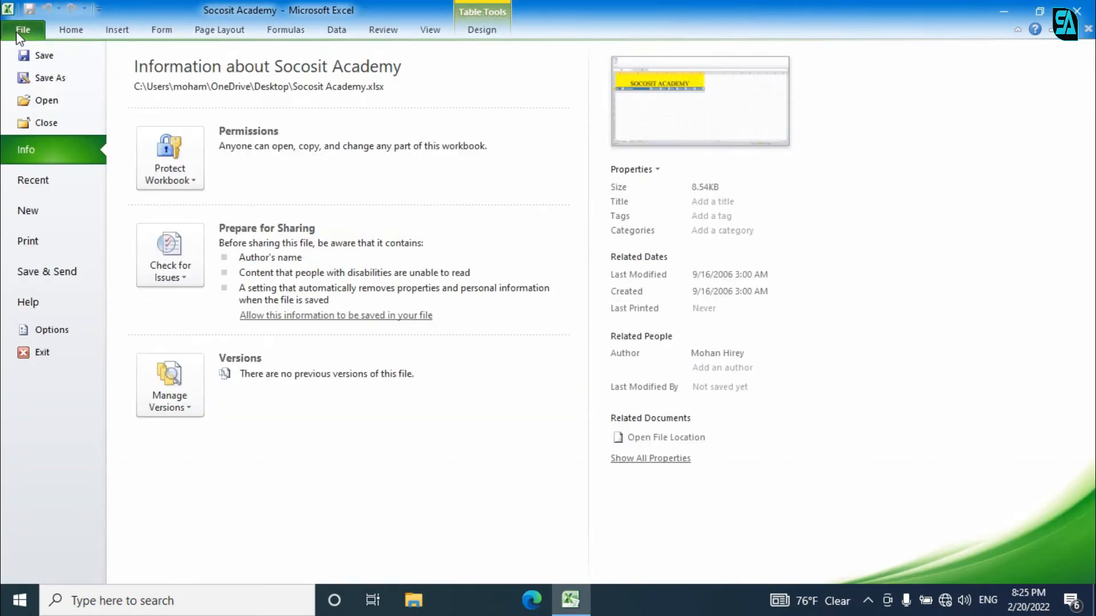
pyautogui.click(52, 330)
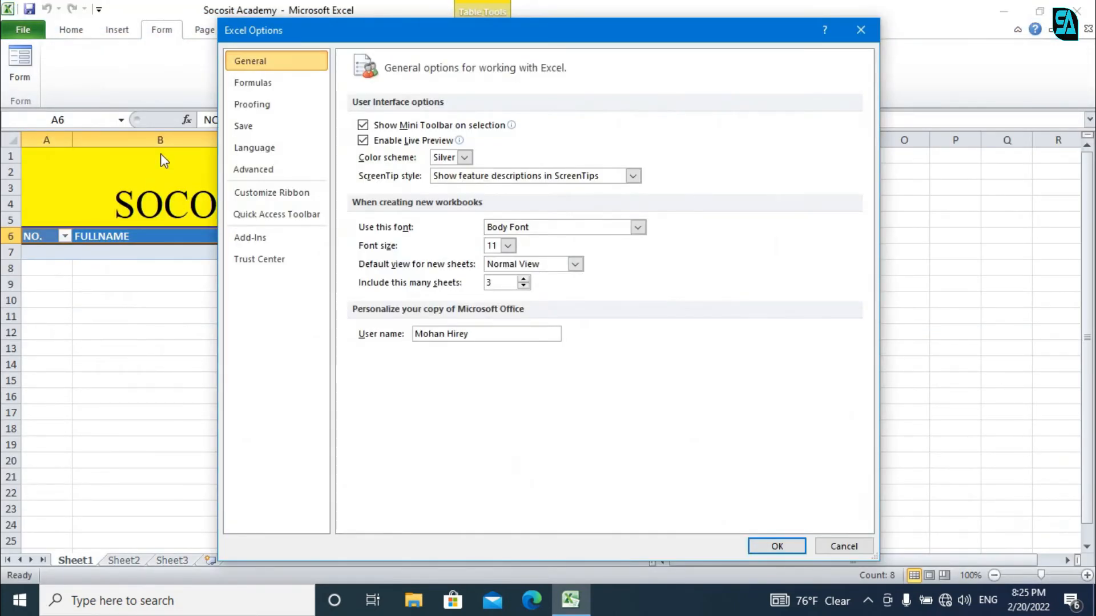
pyautogui.click(301, 197)
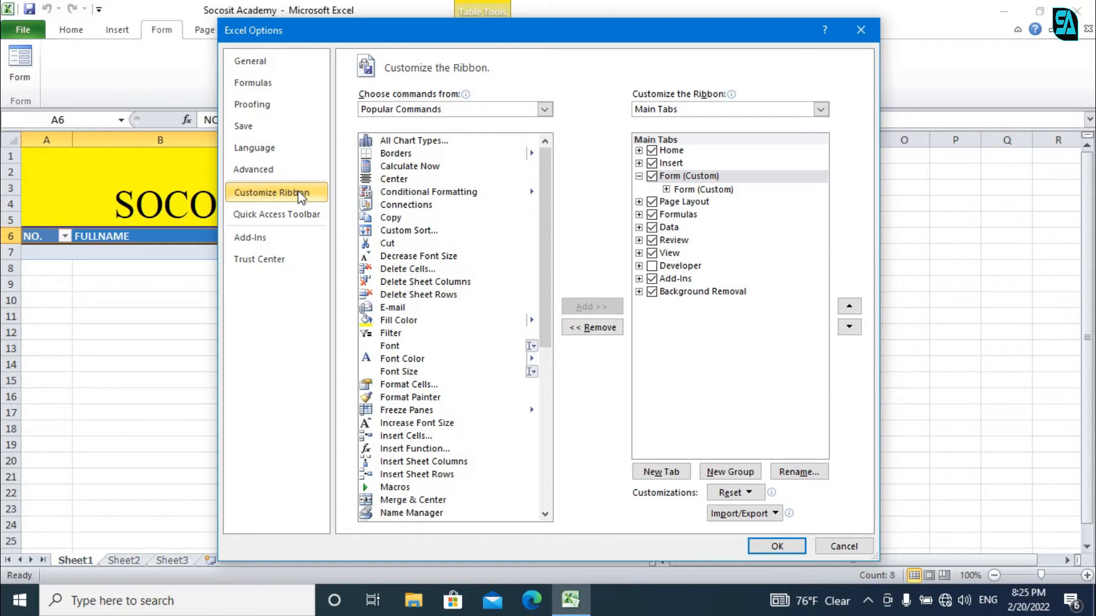
pyautogui.click(457, 110)
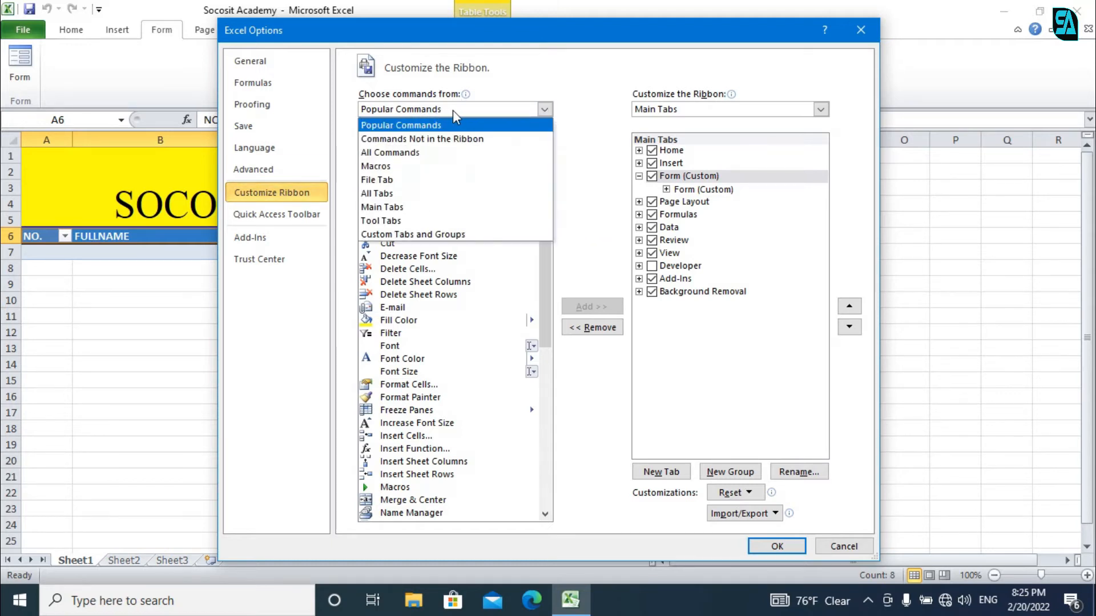
pyautogui.click(482, 139)
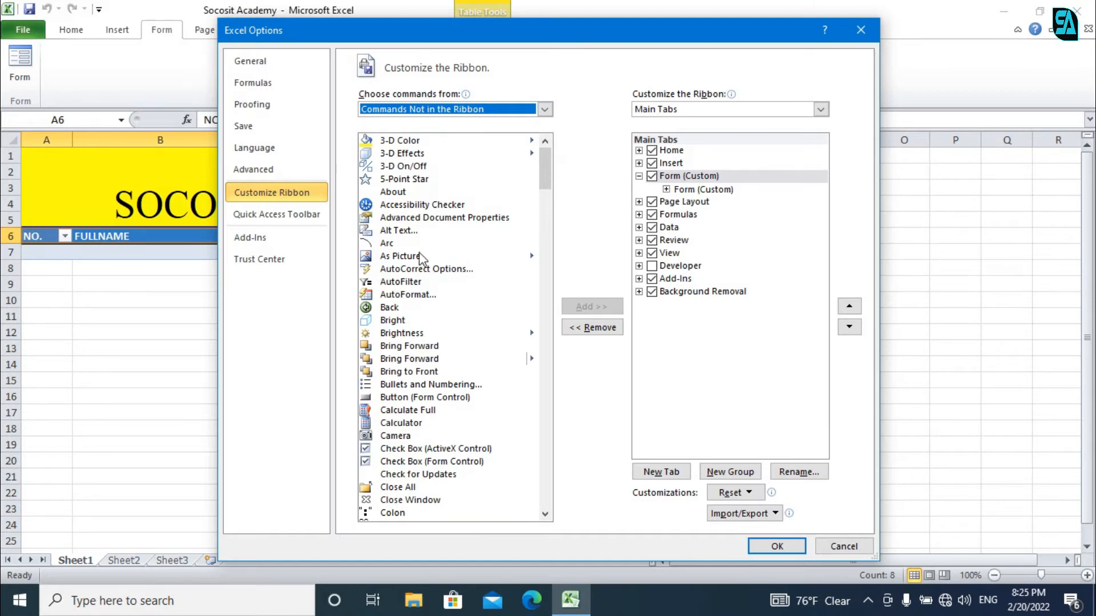
pyautogui.click(426, 295)
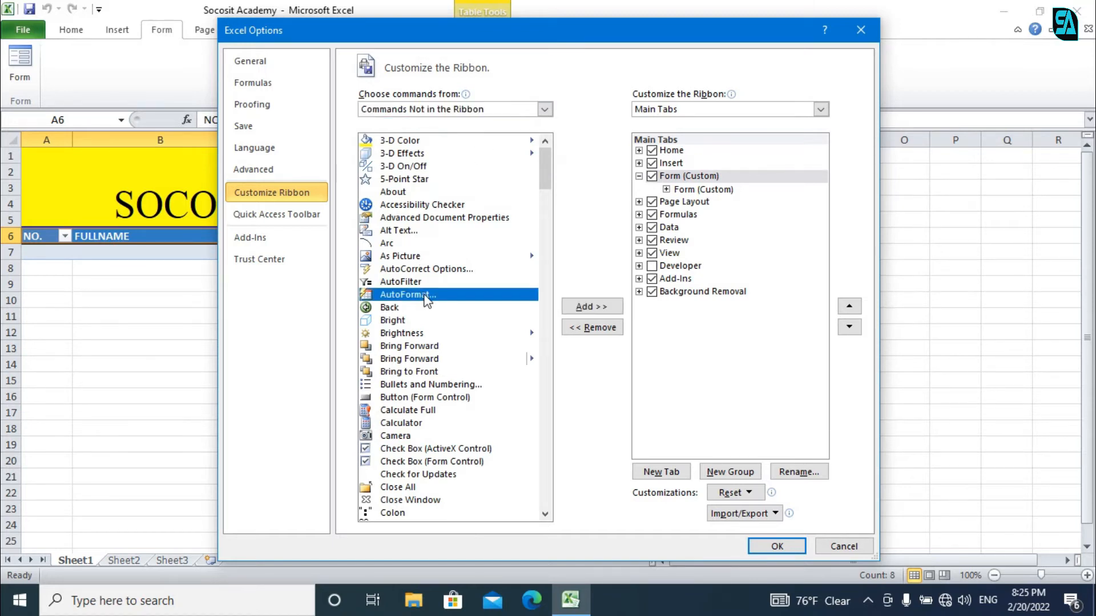
pyautogui.press('f')
pyautogui.press('Down')
pyautogui.press('Down')
pyautogui.press('Down')
pyautogui.press('Down')
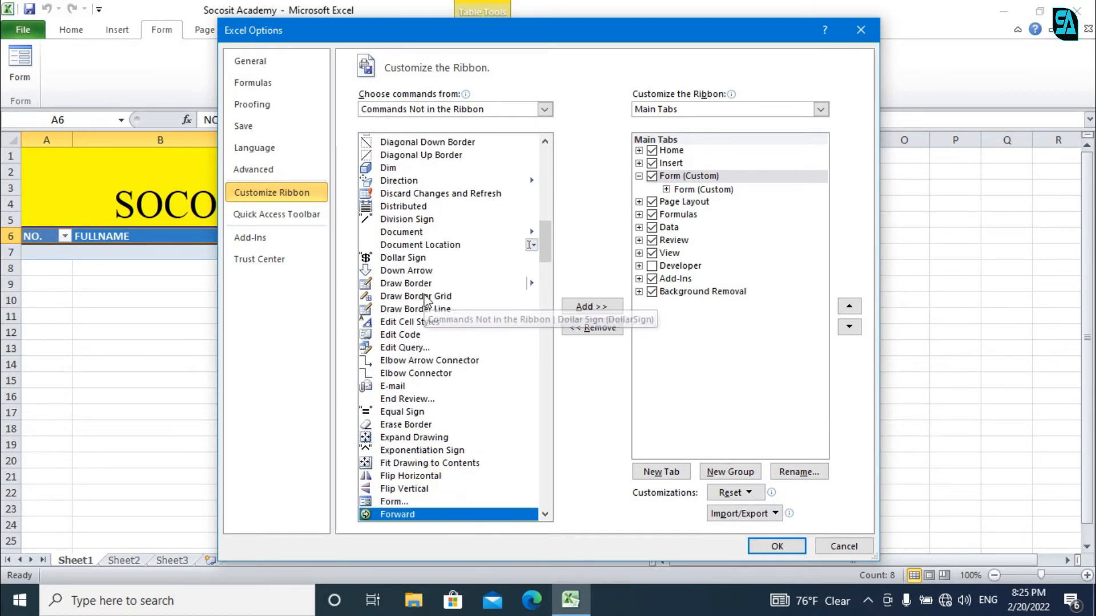
pyautogui.click(384, 502)
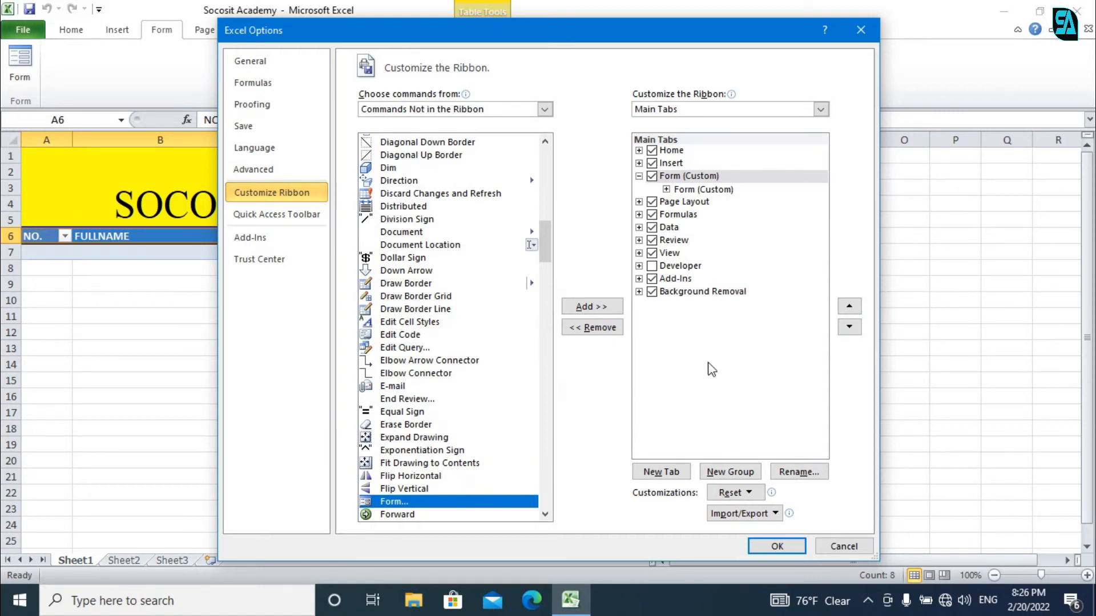
# Step: Reset all existing ribbon customizations
pyautogui.click(666, 478)
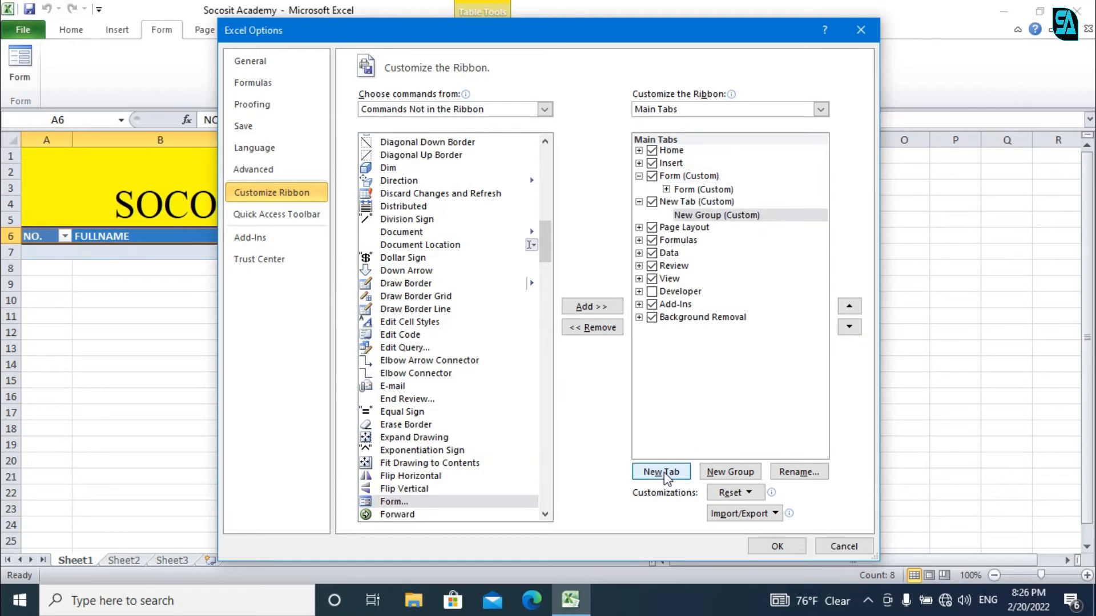
pyautogui.rightClick(692, 204)
pyautogui.press('Escape')
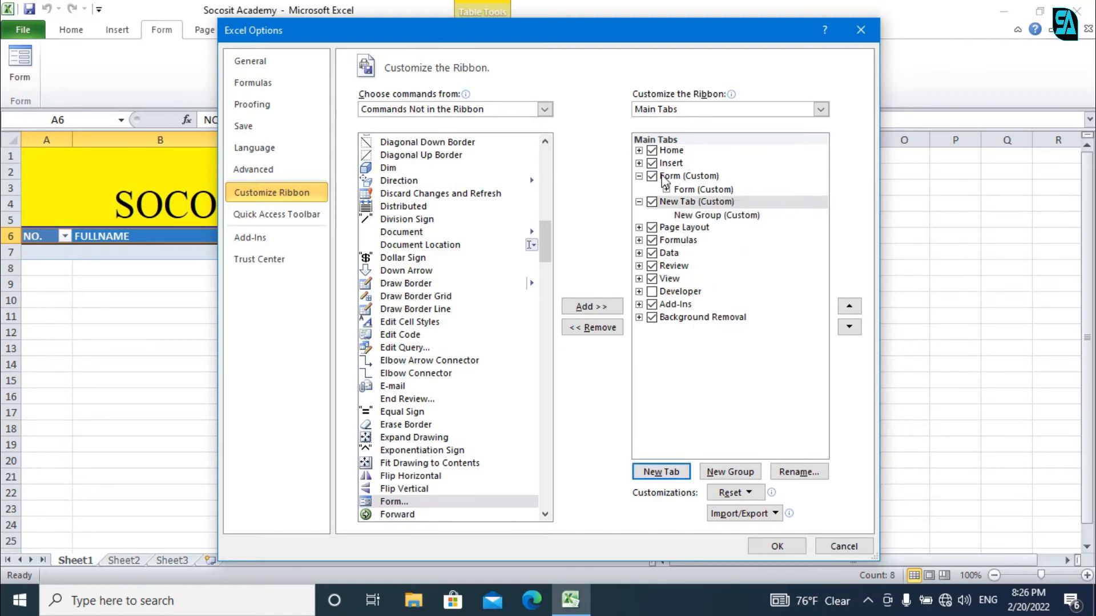
pyautogui.click(662, 177)
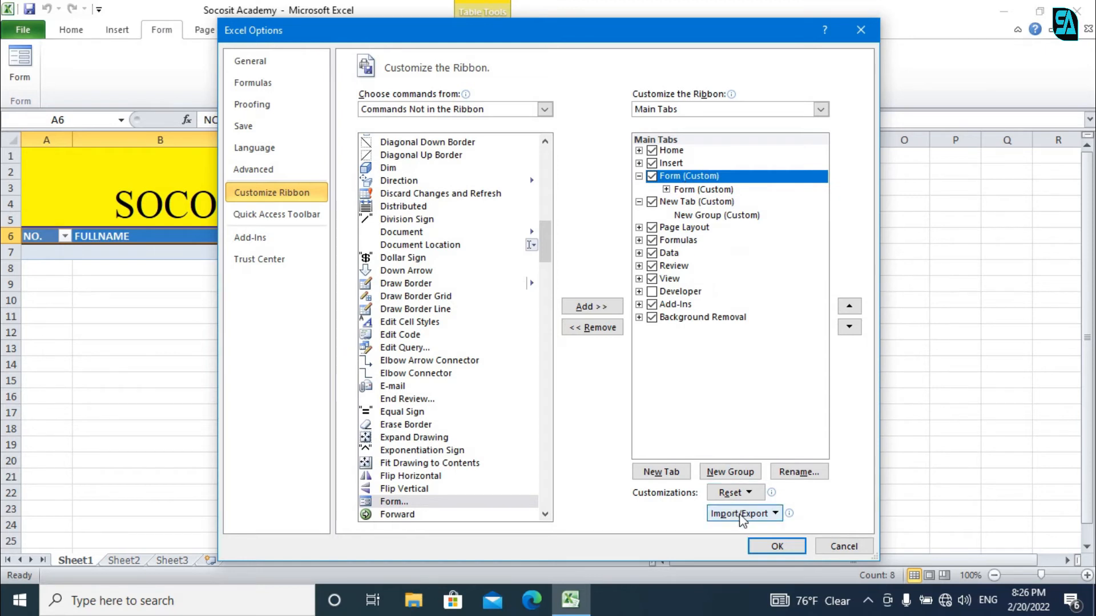
pyautogui.click(732, 495)
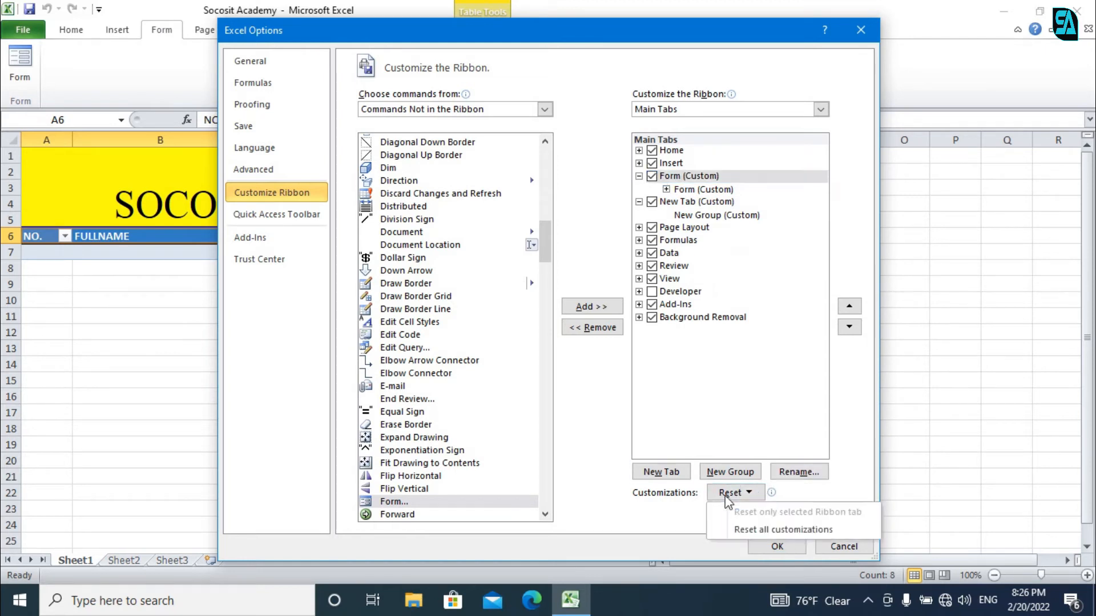
pyautogui.click(753, 530)
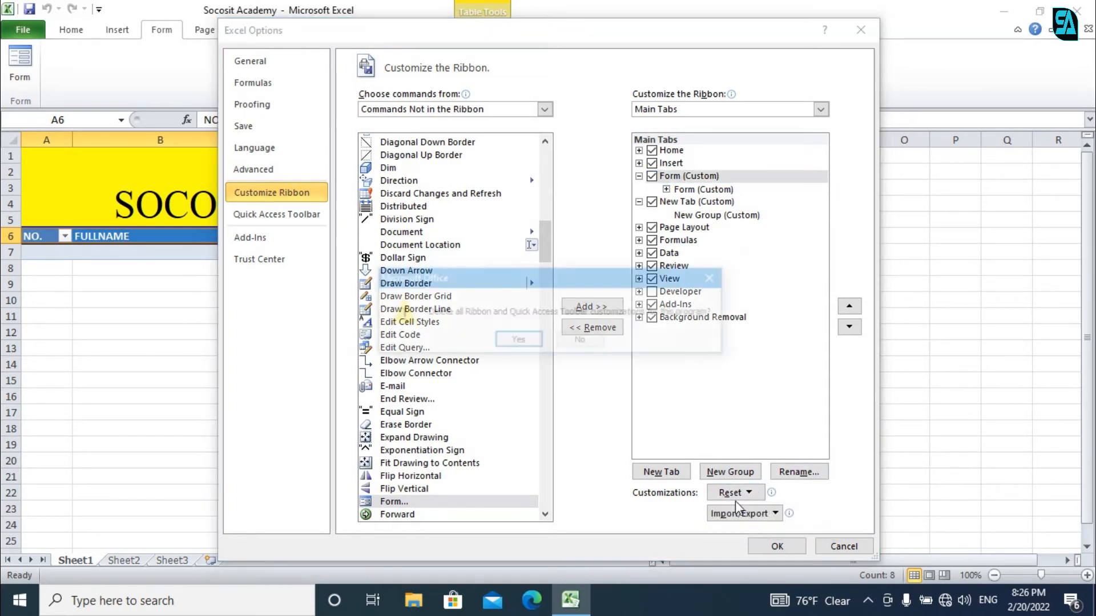
pyautogui.click(520, 342)
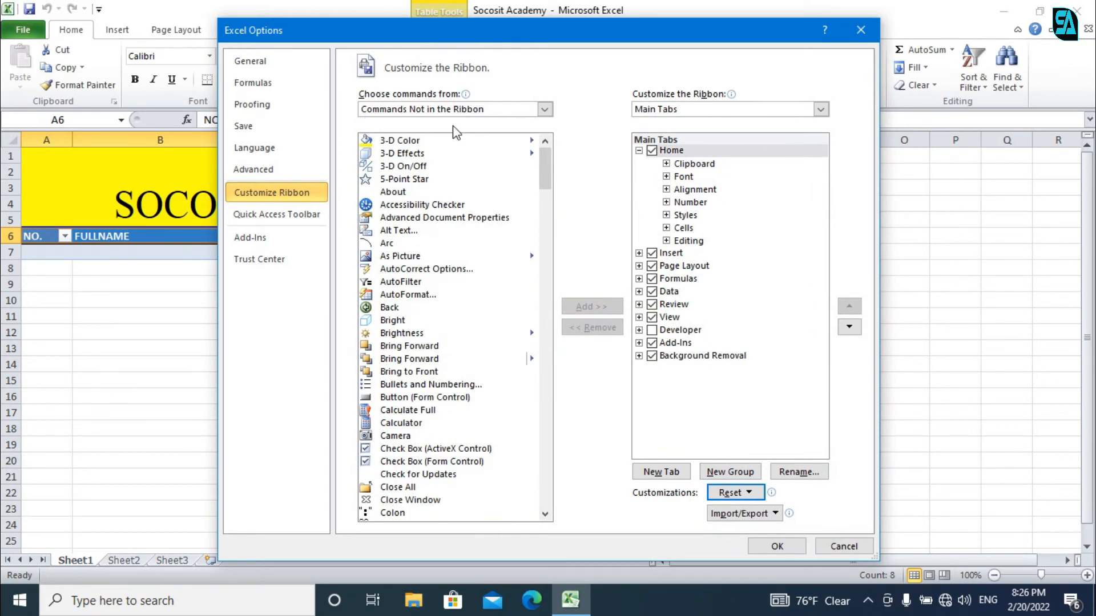
# Step: Add a new tab after Home and rename both the tab and its group to FORM
pyautogui.click(710, 193)
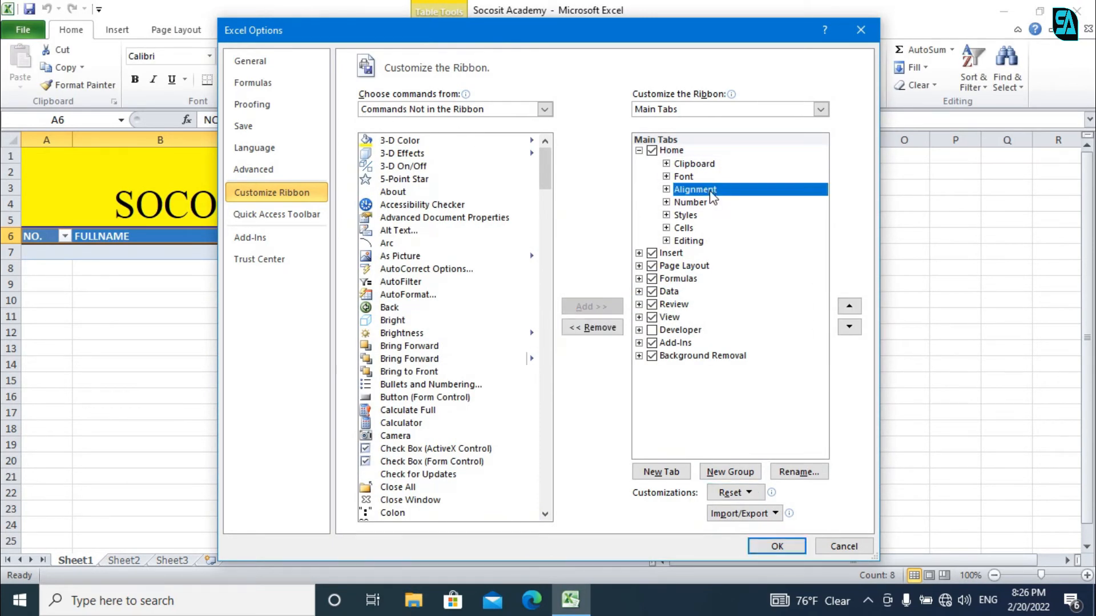
pyautogui.click(662, 476)
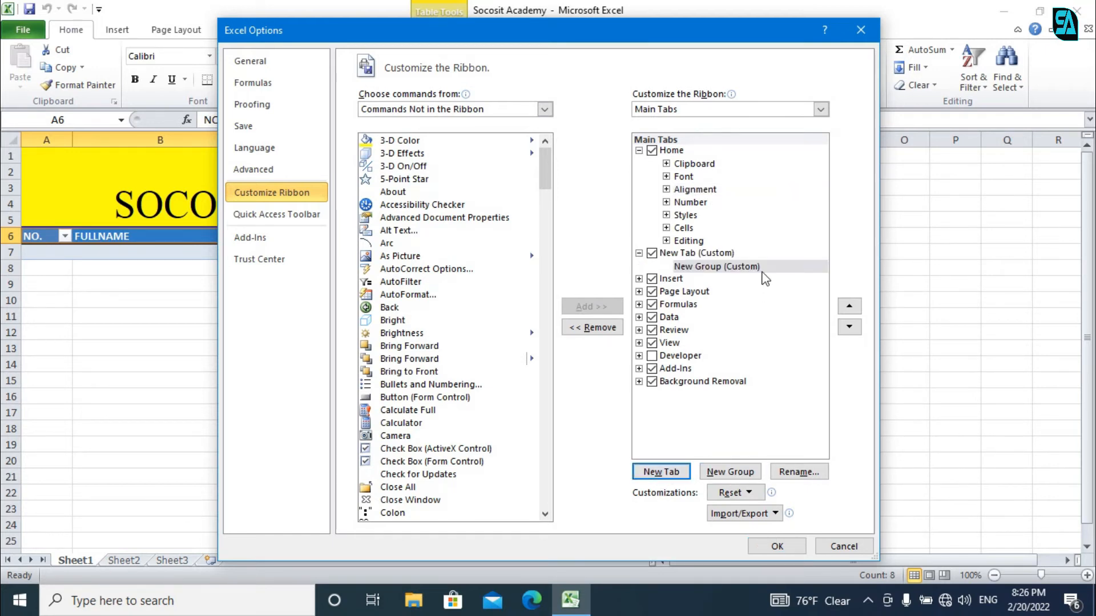
pyautogui.click(709, 255)
pyautogui.rightClick(710, 255)
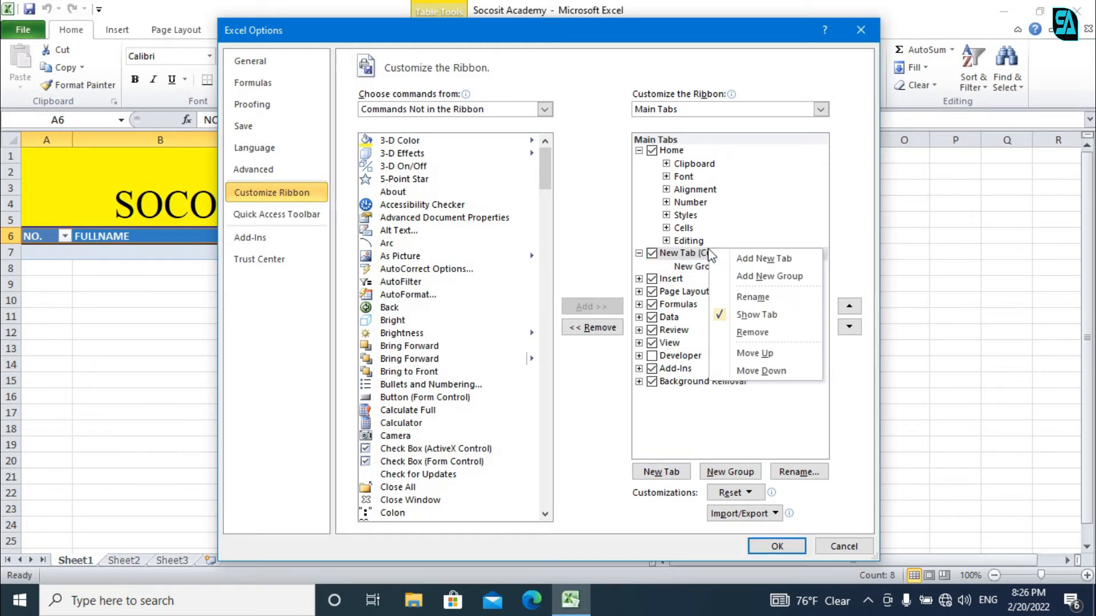
pyautogui.click(750, 304)
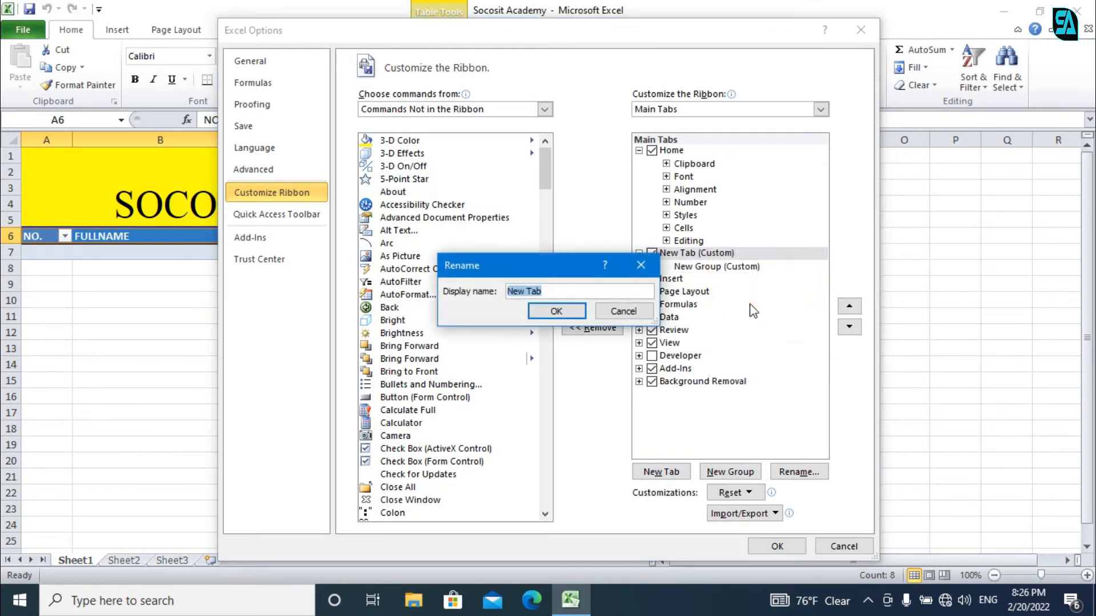
pyautogui.write('FORM')
pyautogui.press('Return')
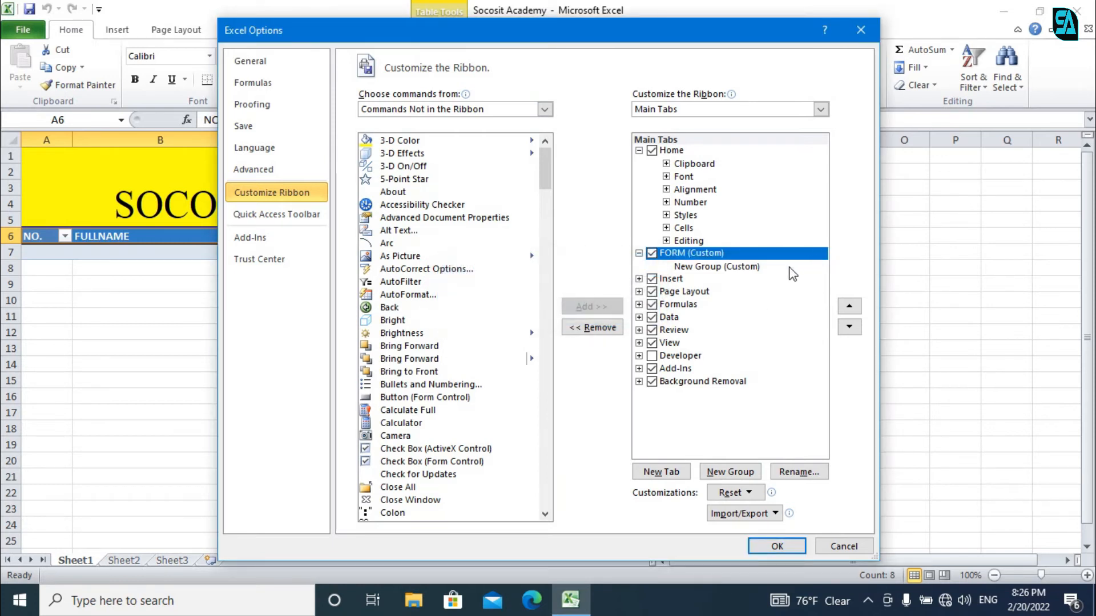
pyautogui.rightClick(746, 274)
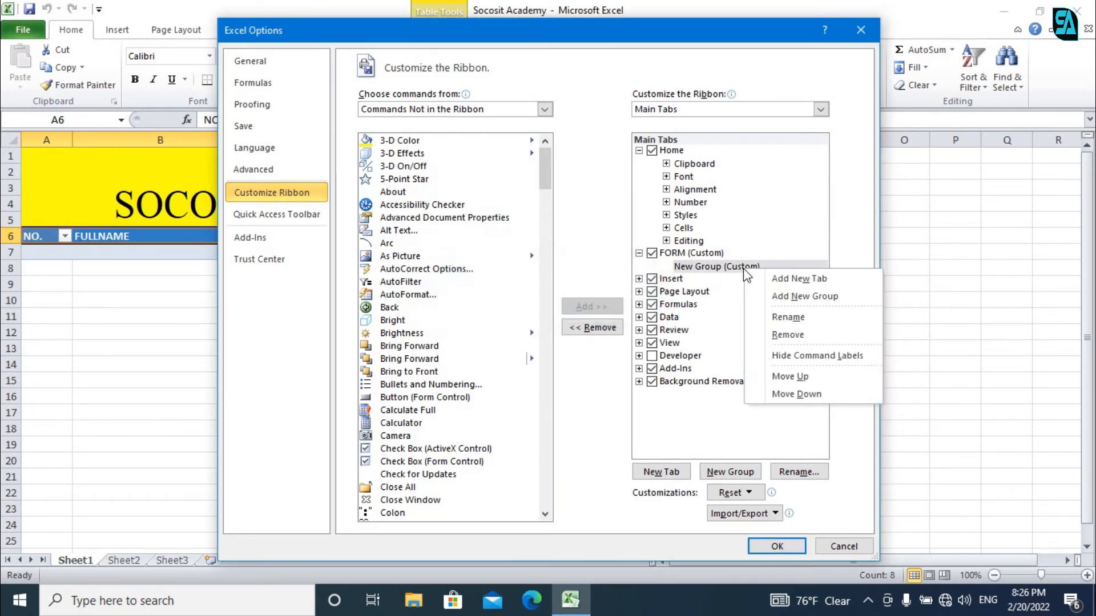
pyautogui.click(782, 319)
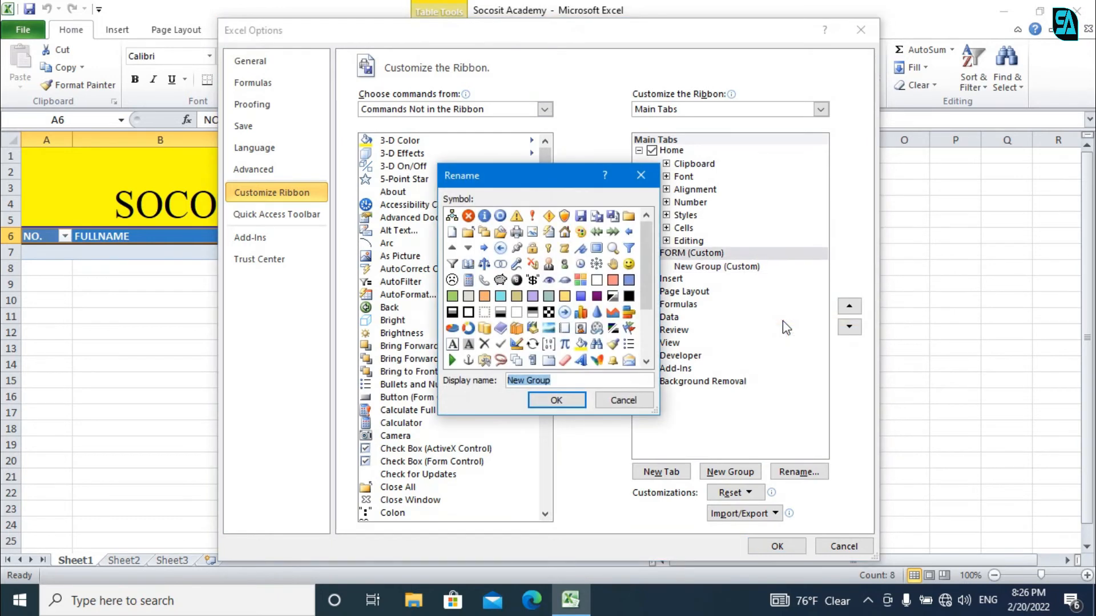
pyautogui.write('FORM')
pyautogui.press('Return')
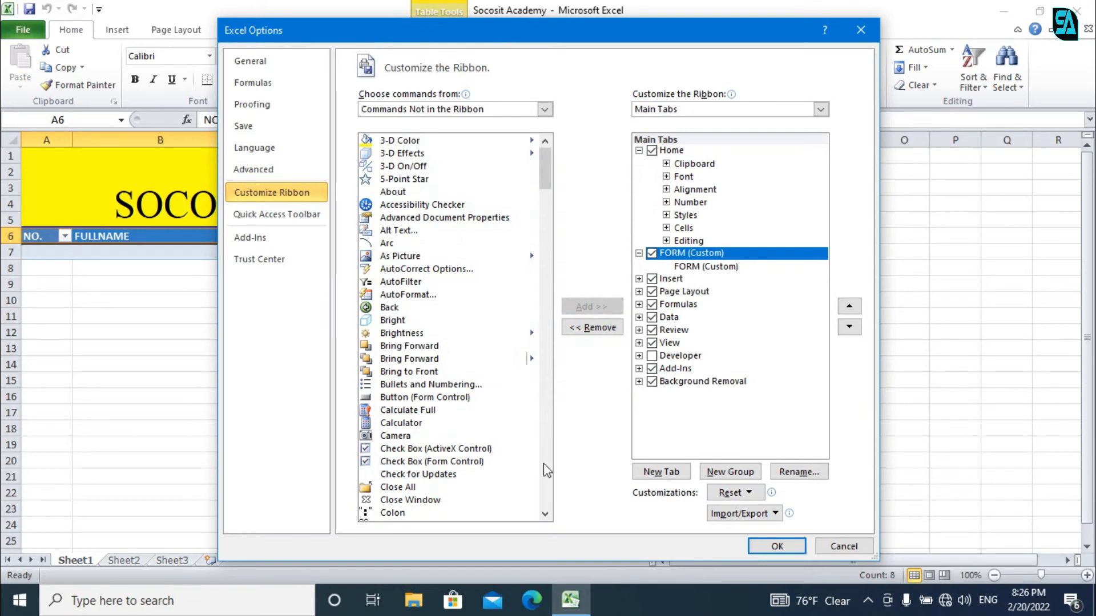
# Step: Add the Form... command into the FORM custom group and confirm Excel Options with OK
pyautogui.click(401, 461)
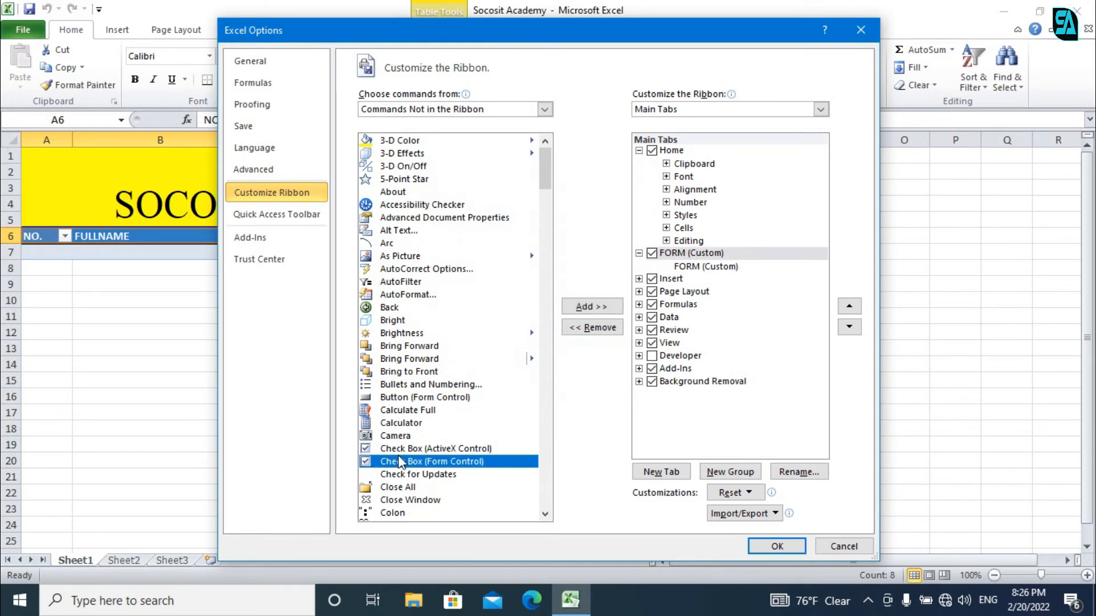
pyautogui.press('f')
pyautogui.press('Down')
pyautogui.press('Down')
pyautogui.press('Down')
pyautogui.press('Down')
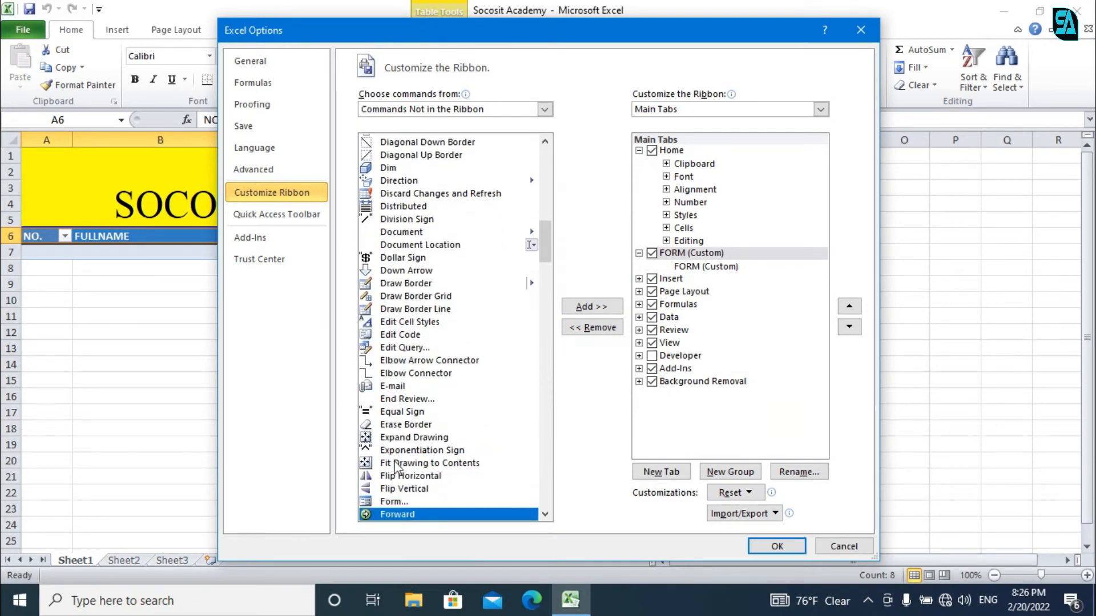
pyautogui.click(380, 501)
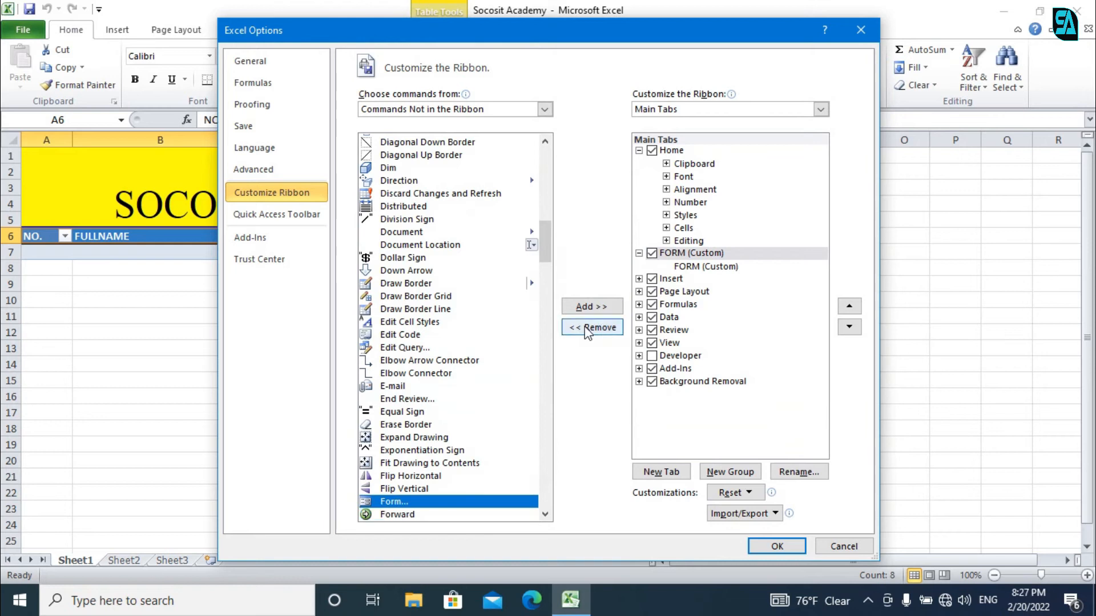
pyautogui.click(590, 308)
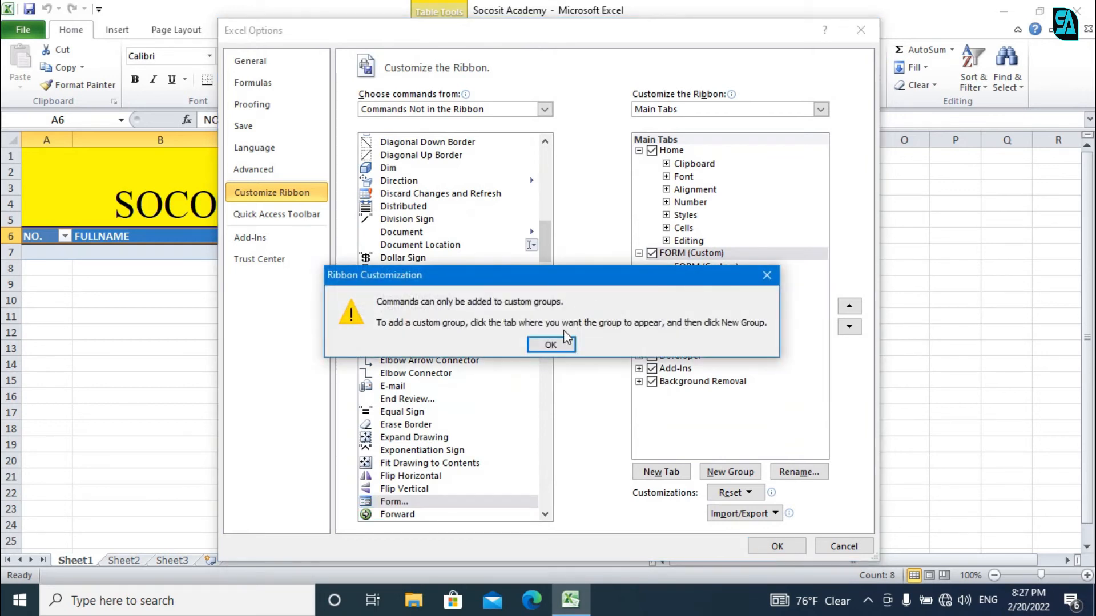
pyautogui.click(552, 345)
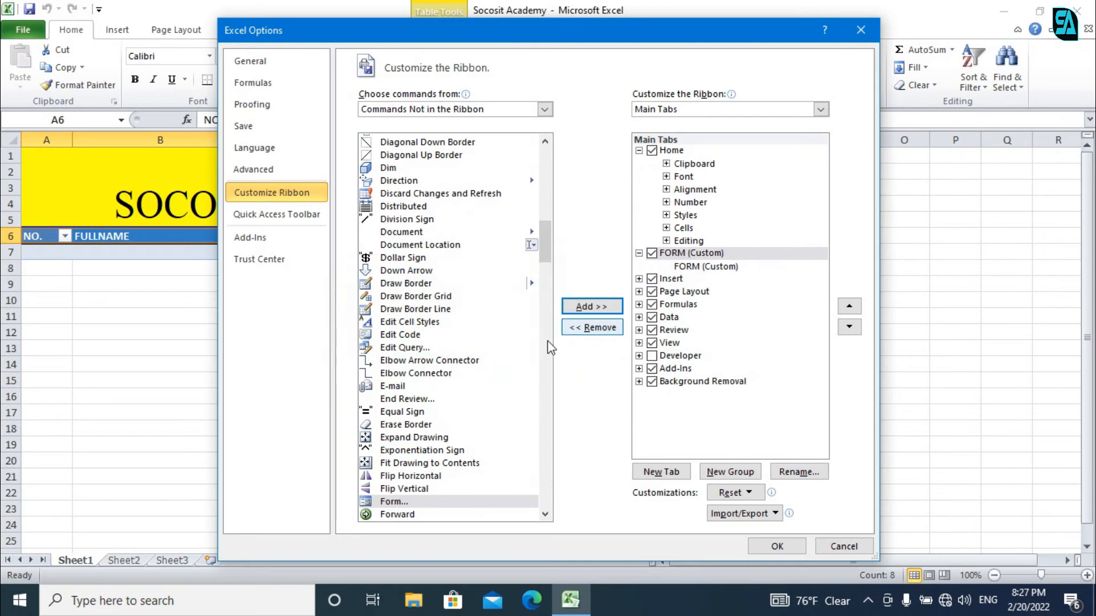
pyautogui.click(703, 267)
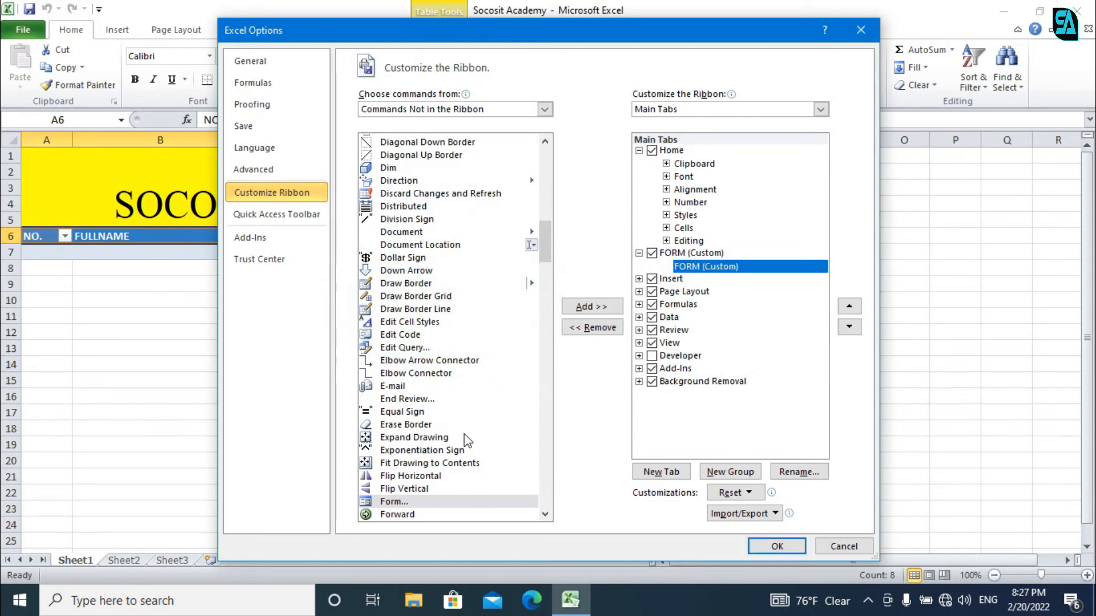
pyautogui.click(597, 313)
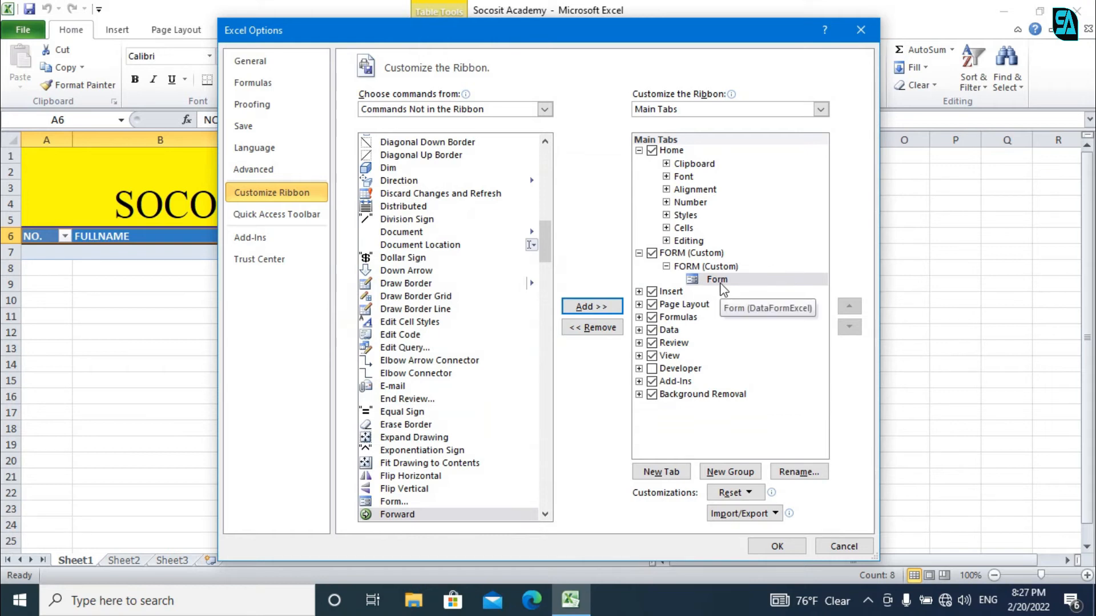
pyautogui.click(753, 549)
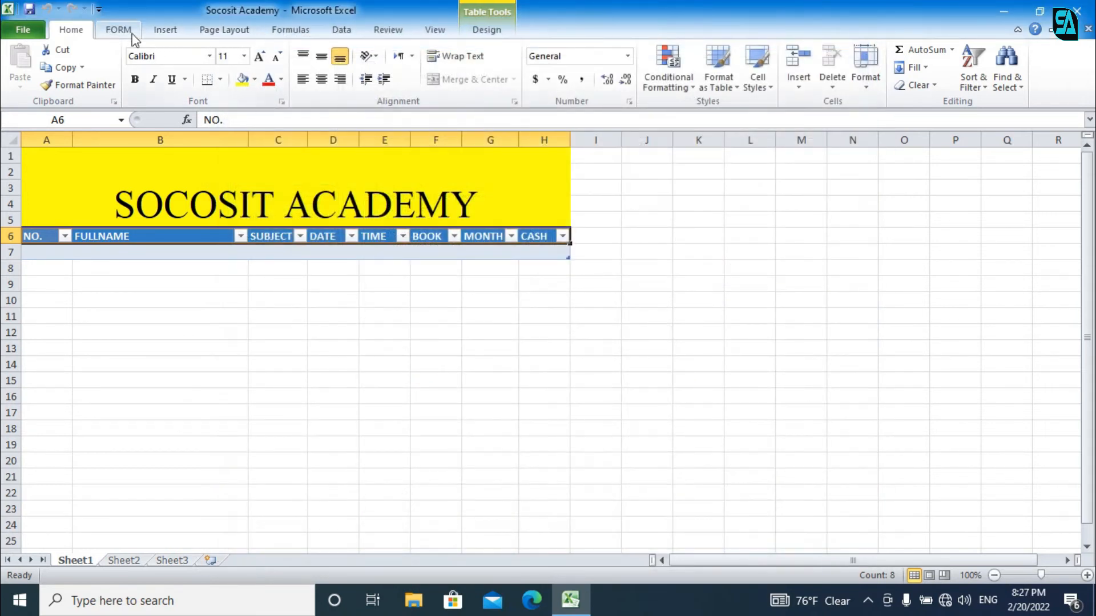
# Step: Launch the table's data form via the FORM tab button and move it beside the table
pyautogui.click(119, 30)
pyautogui.click(110, 251)
pyautogui.click(99, 236)
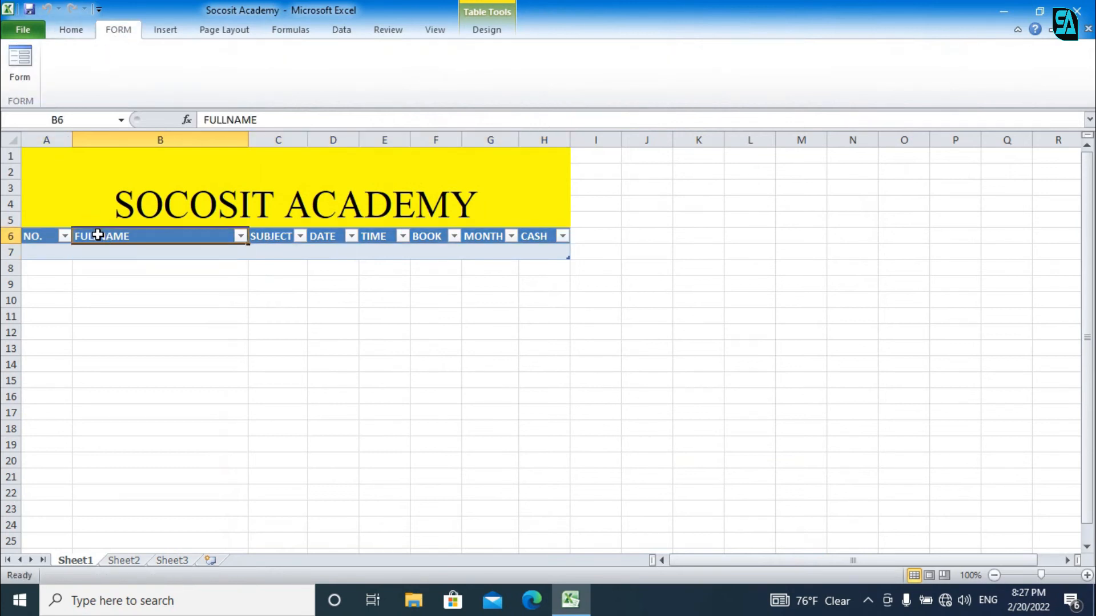
pyautogui.click(18, 63)
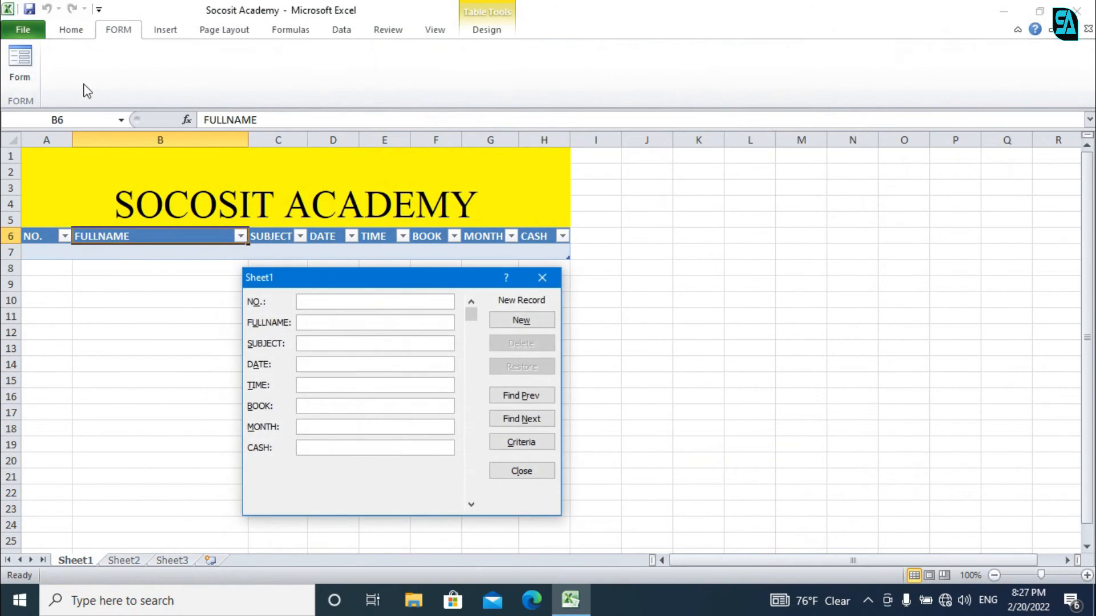
pyautogui.click(542, 278)
pyautogui.click(18, 236)
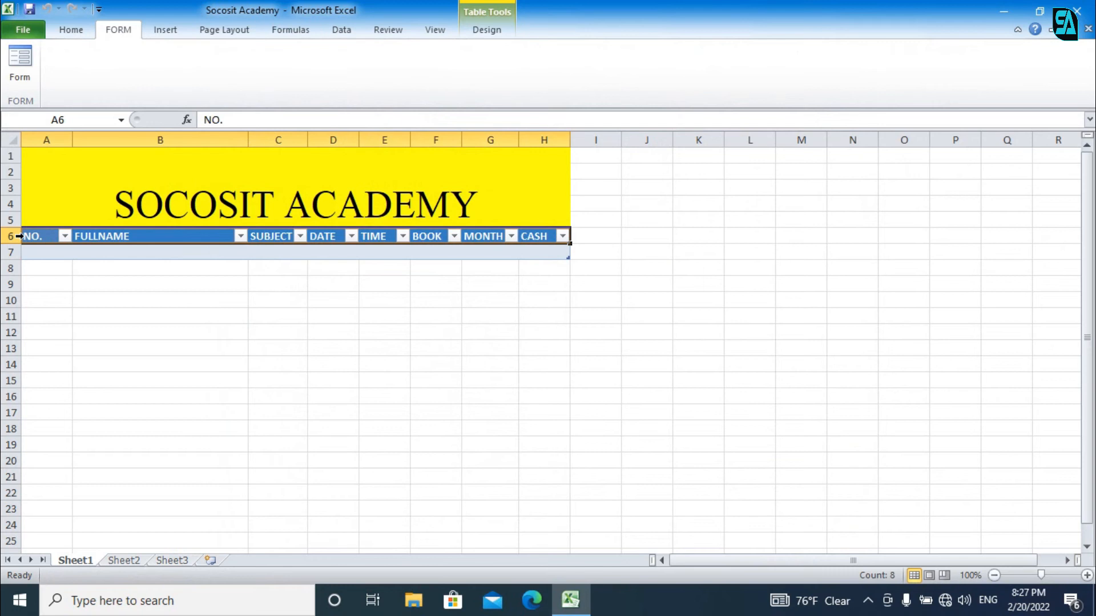
pyautogui.click(22, 76)
pyautogui.moveTo(363, 284); pyautogui.dragTo(790, 185)
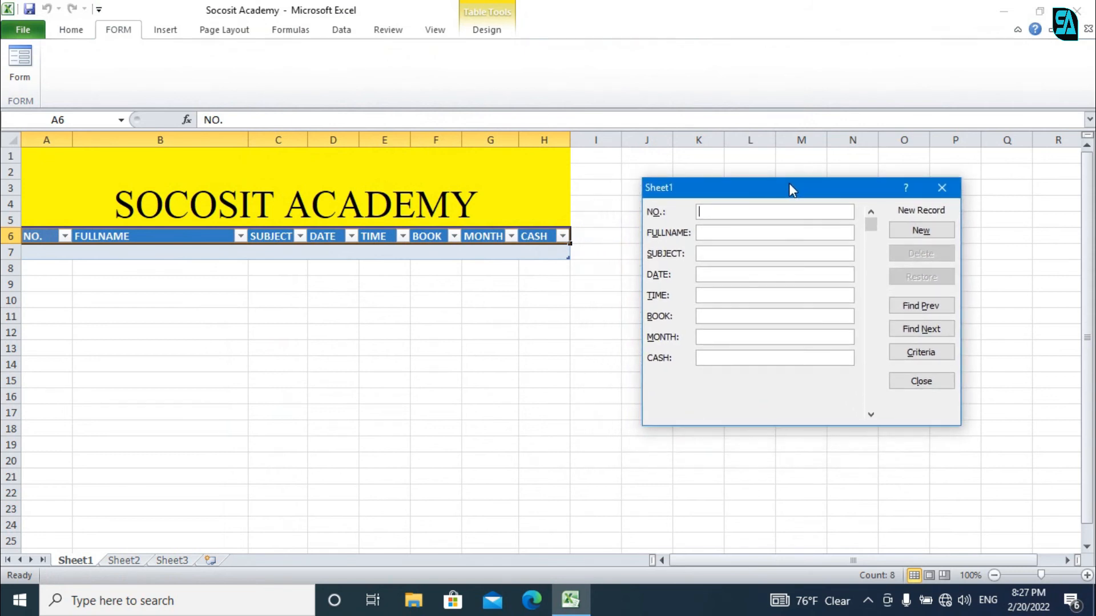
# Step: In the form, enter NO. 1, the student's full name, and subject computer
pyautogui.write('1')
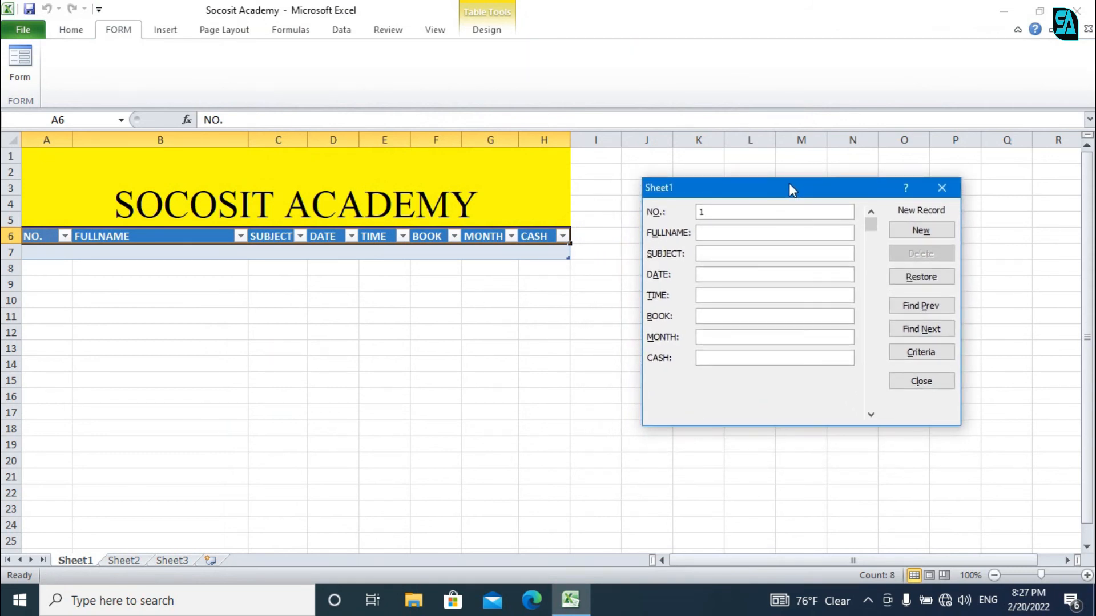
pyautogui.press('Tab')
pyautogui.write('MOHAMED')
pyautogui.press('BackSpace')
pyautogui.press('BackSpace')
pyautogui.press('BackSpace')
pyautogui.press('BackSpace')
pyautogui.press('BackSpace')
pyautogui.press('BackSpace')
pyautogui.press('BackSpace')
pyautogui.press('Tab')
pyautogui.write('computer')
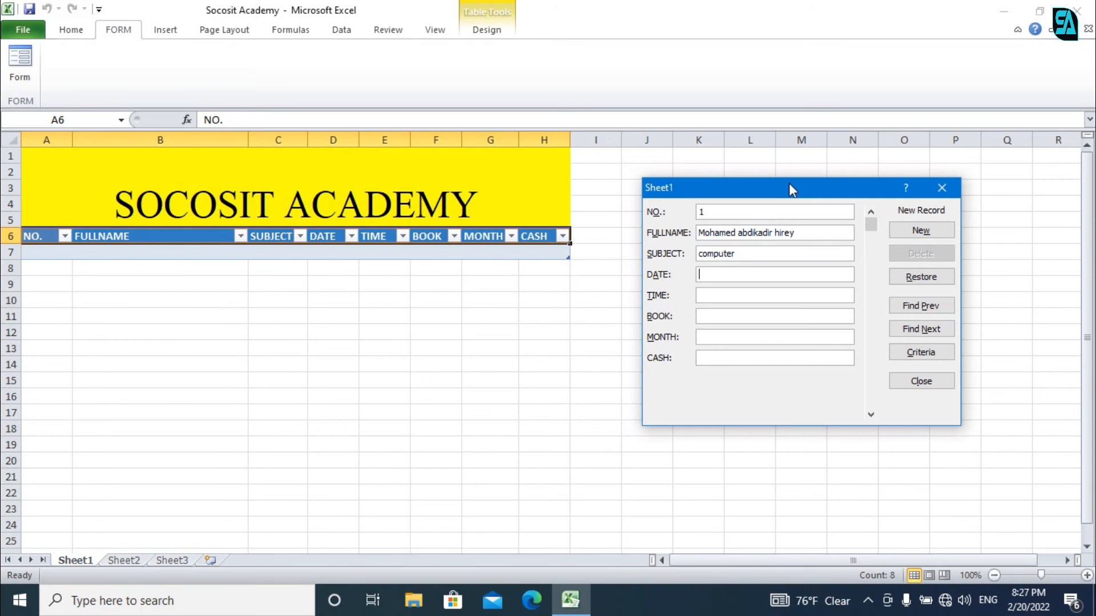
# Step: Fill today's date, current time, book 1, month february, cash 20, and add the record
pyautogui.hotkey('ctrl', ';')
pyautogui.press('Tab')
pyautogui.hotkey('ctrl', 'shift', ';')
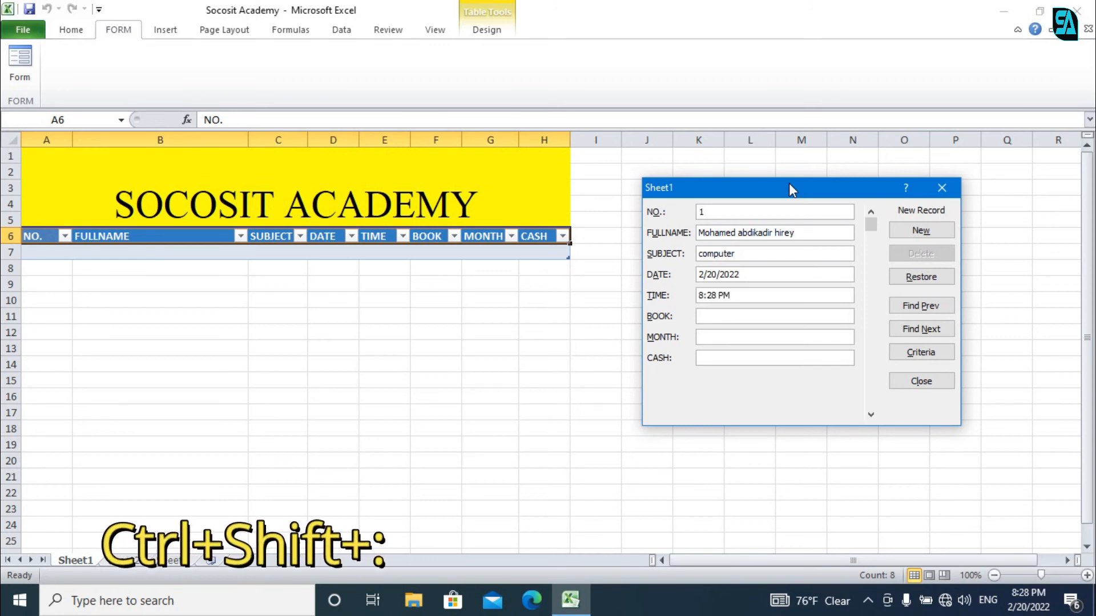
pyautogui.press('Tab')
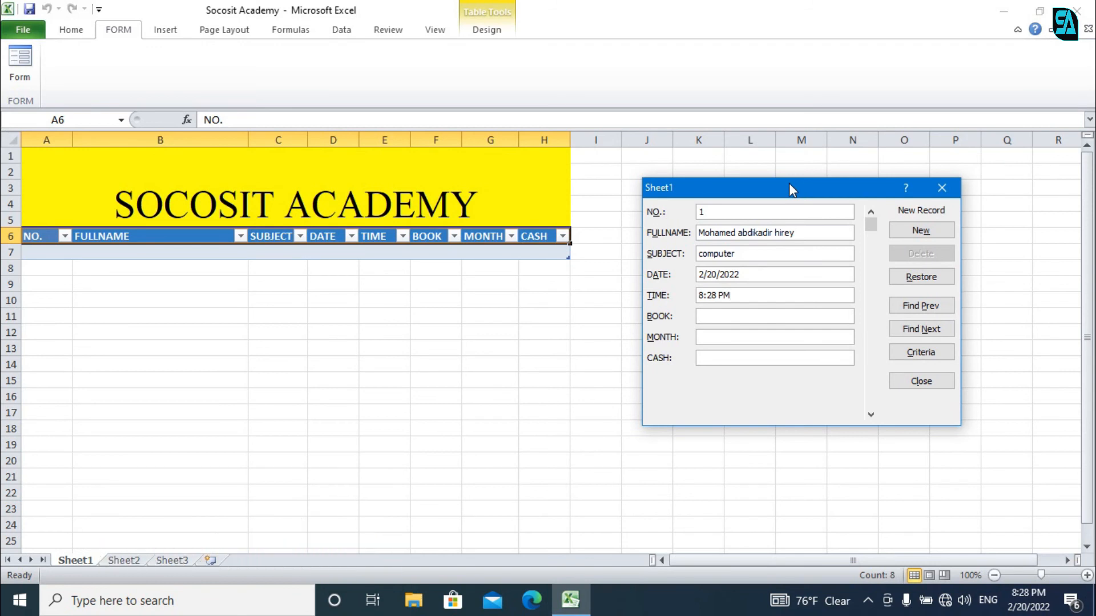
pyautogui.write('book ')
pyautogui.write('1')
pyautogui.write('februar')
pyautogui.write('y')
pyautogui.press('Tab')
pyautogui.write('2')
pyautogui.press('BackSpace')
pyautogui.write('20')
pyautogui.press('Return')
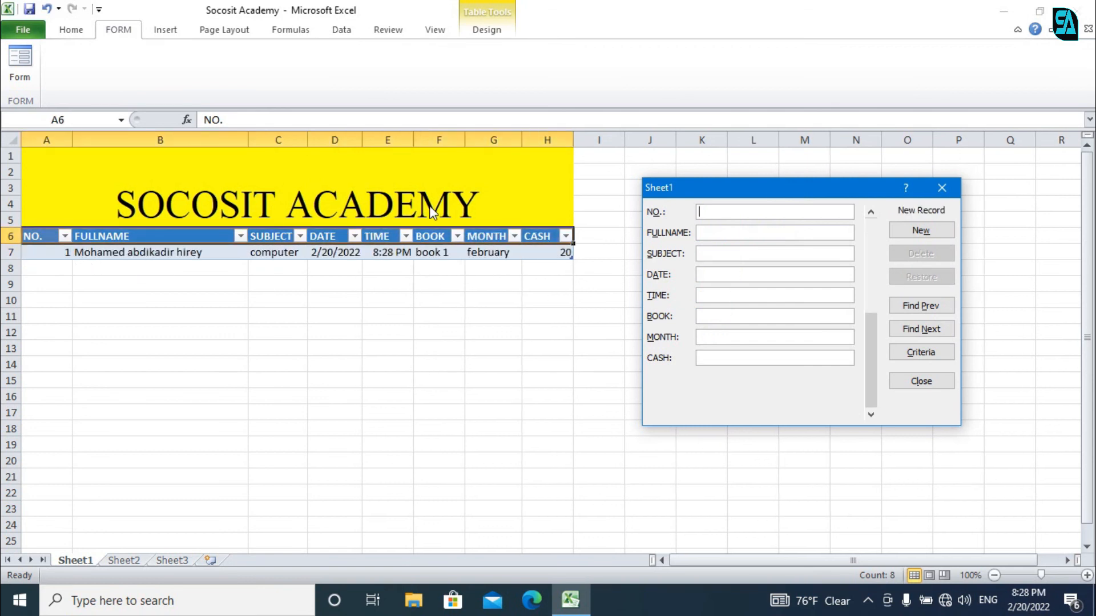
# Step: Apply accounting currency format to the CASH column so H7 shows $ 20.00
pyautogui.click(941, 188)
pyautogui.click(559, 253)
pyautogui.click(552, 139)
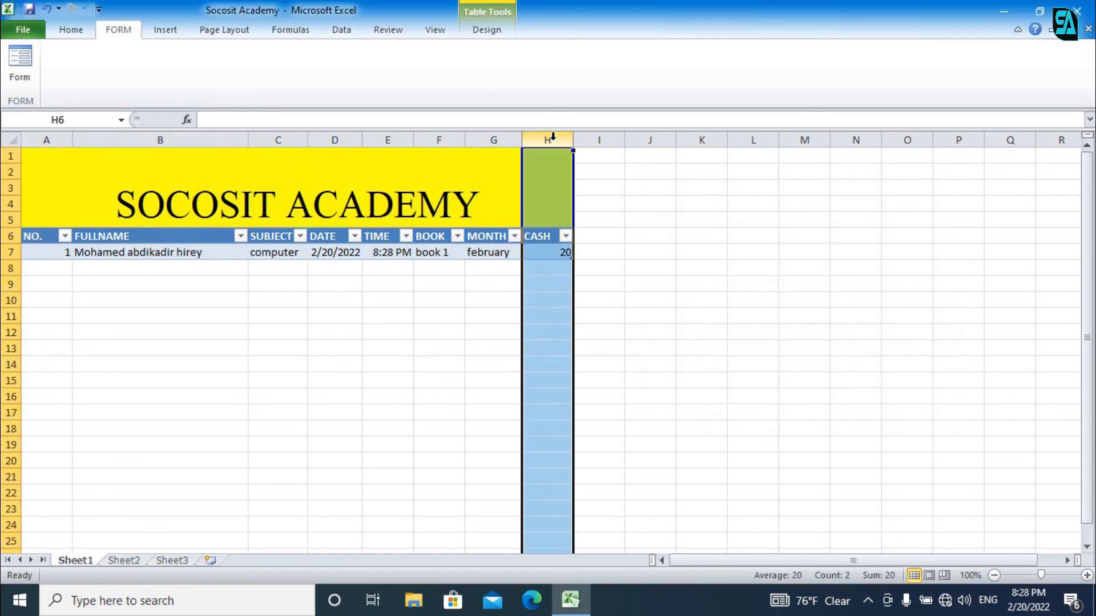
pyautogui.click(82, 31)
pyautogui.click(536, 79)
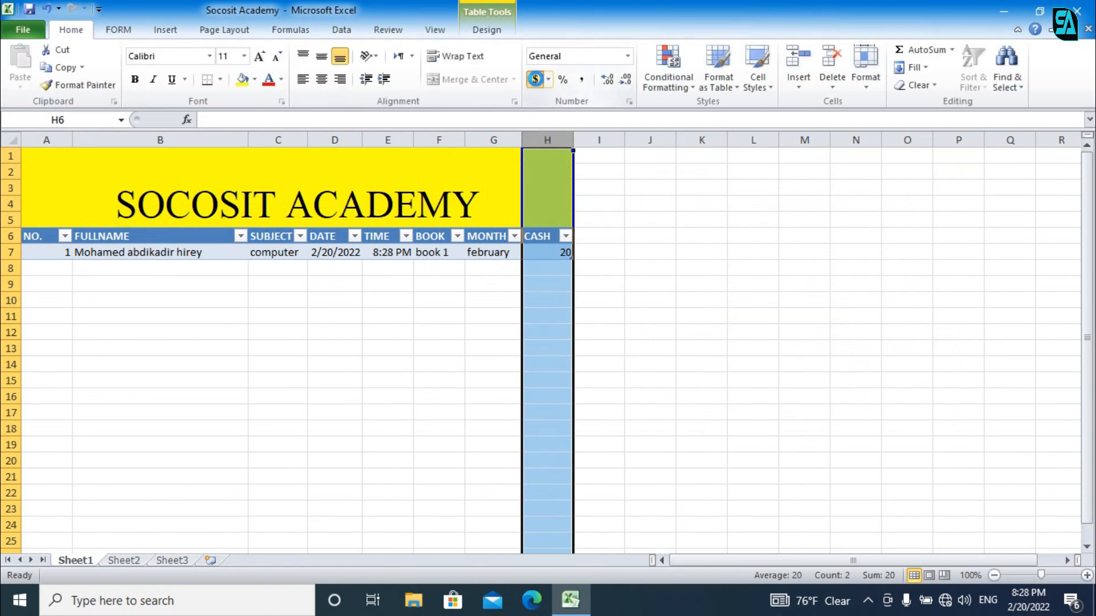
pyautogui.click(554, 260)
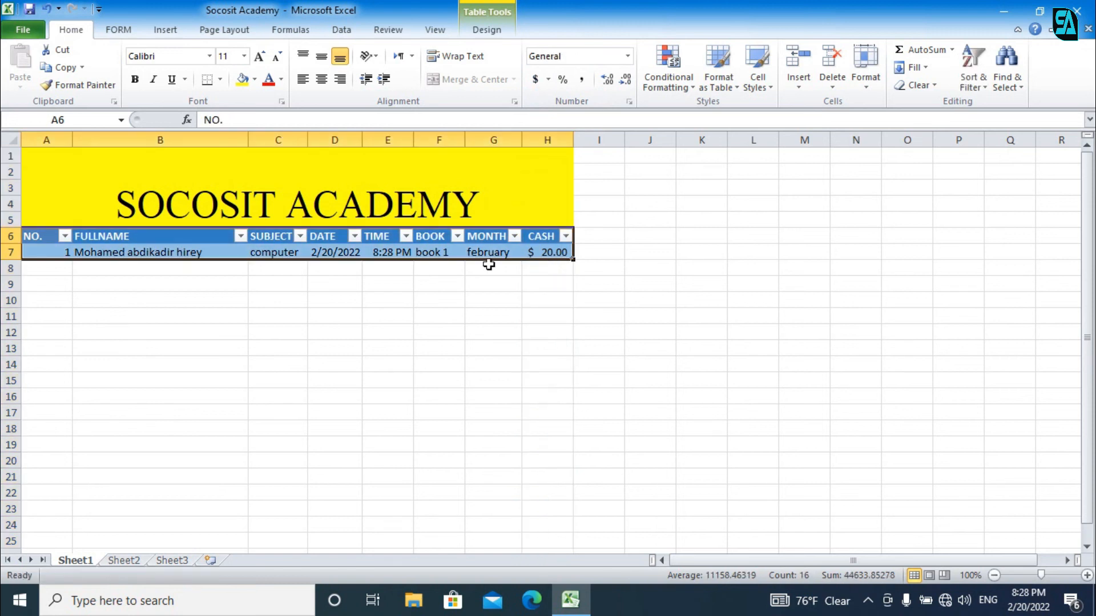
pyautogui.click(190, 236)
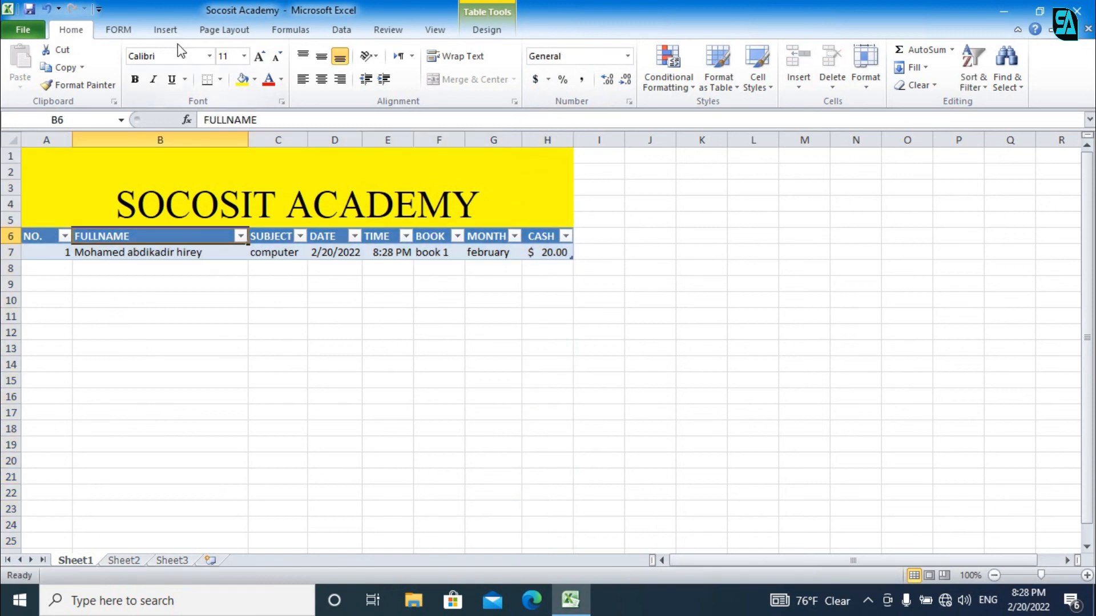
pyautogui.click(141, 33)
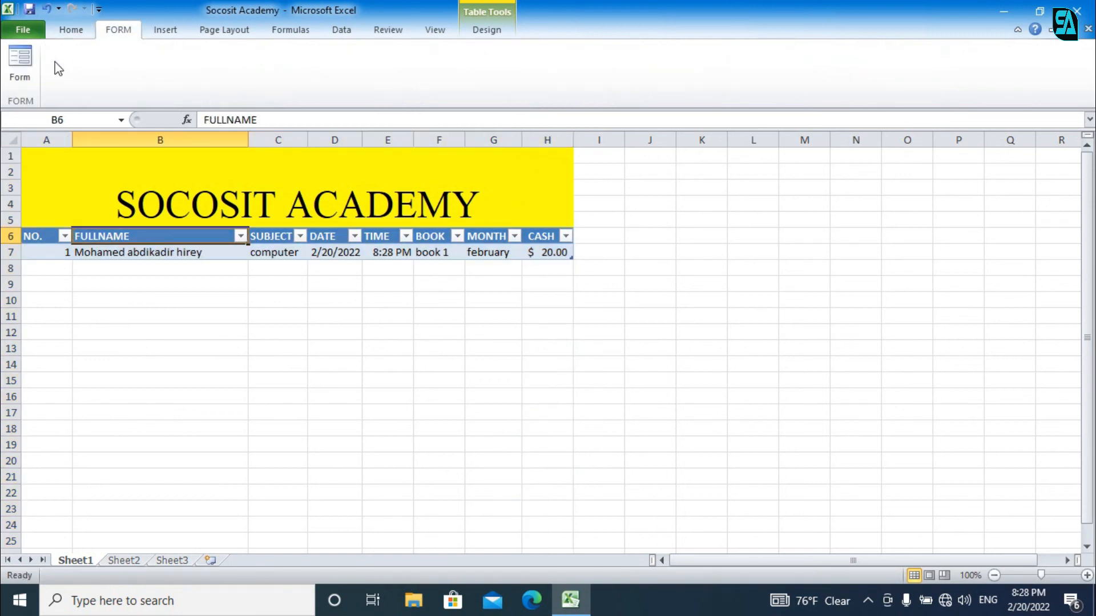
# Step: Open the data form, browse the existing records, and start a new record with NO. 2
pyautogui.click(27, 61)
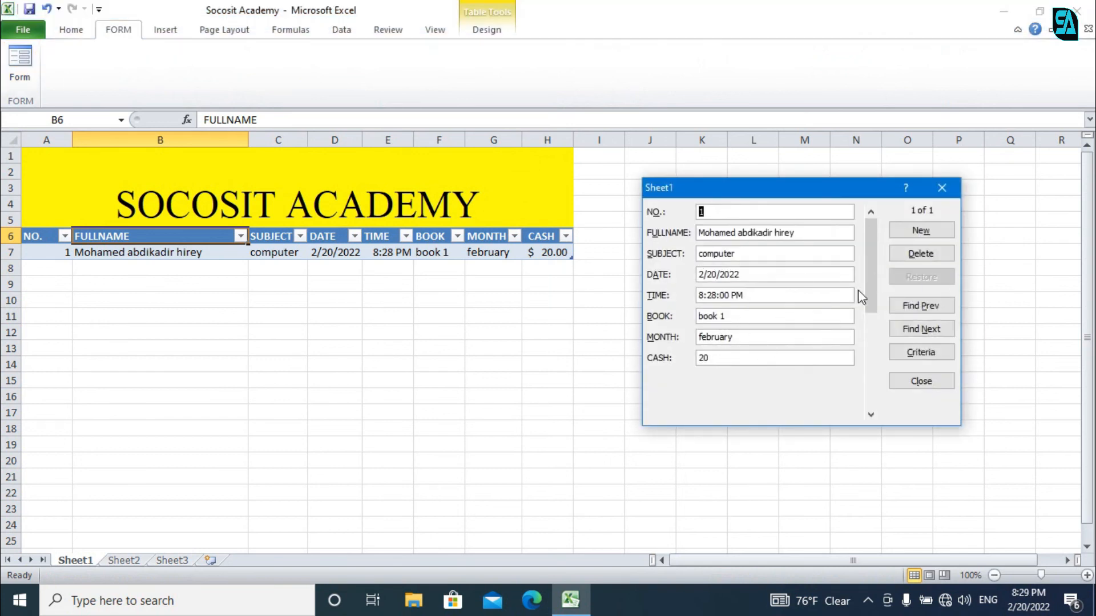
pyautogui.click(927, 233)
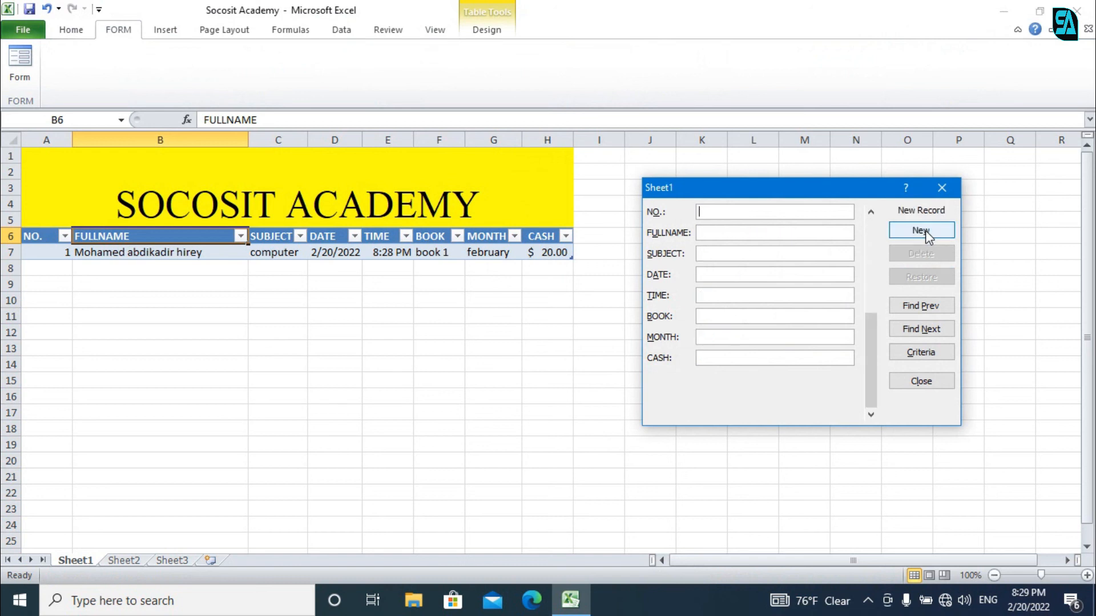
pyautogui.click(929, 309)
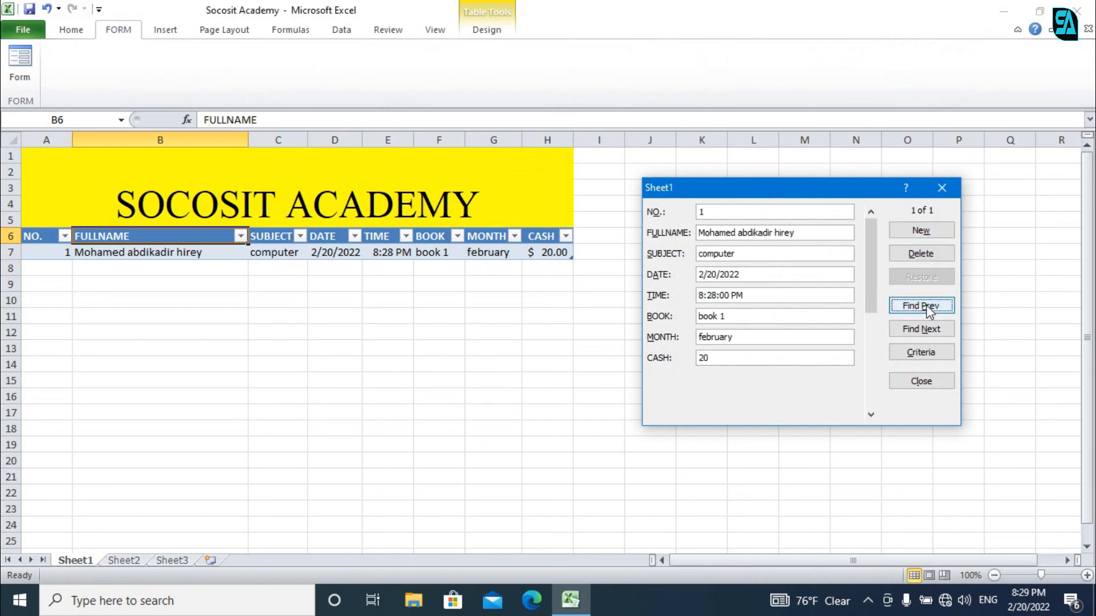
pyautogui.click(931, 326)
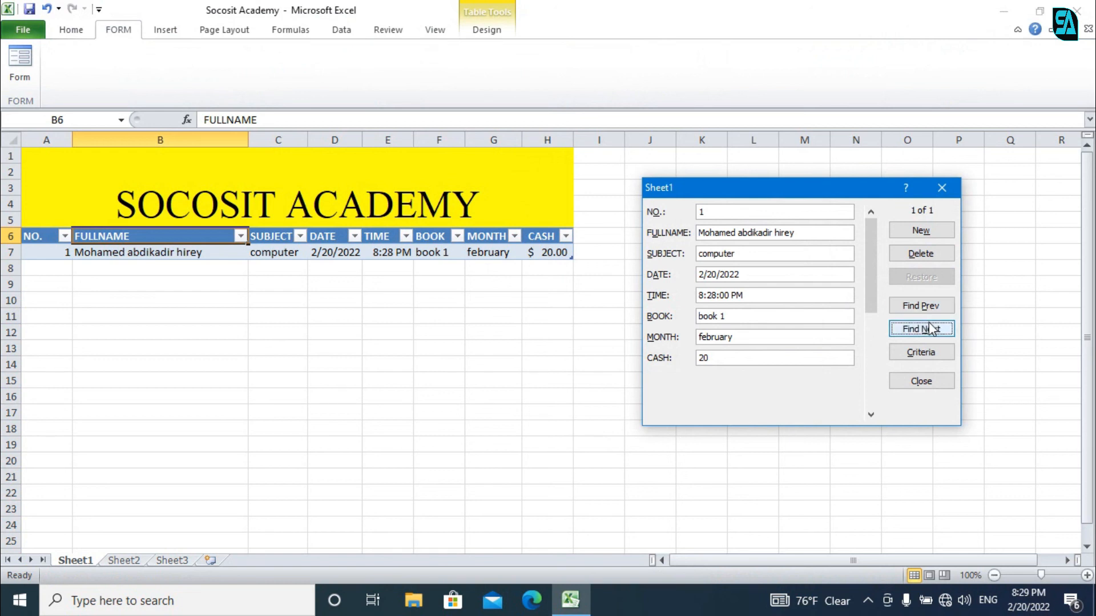
pyautogui.click(919, 234)
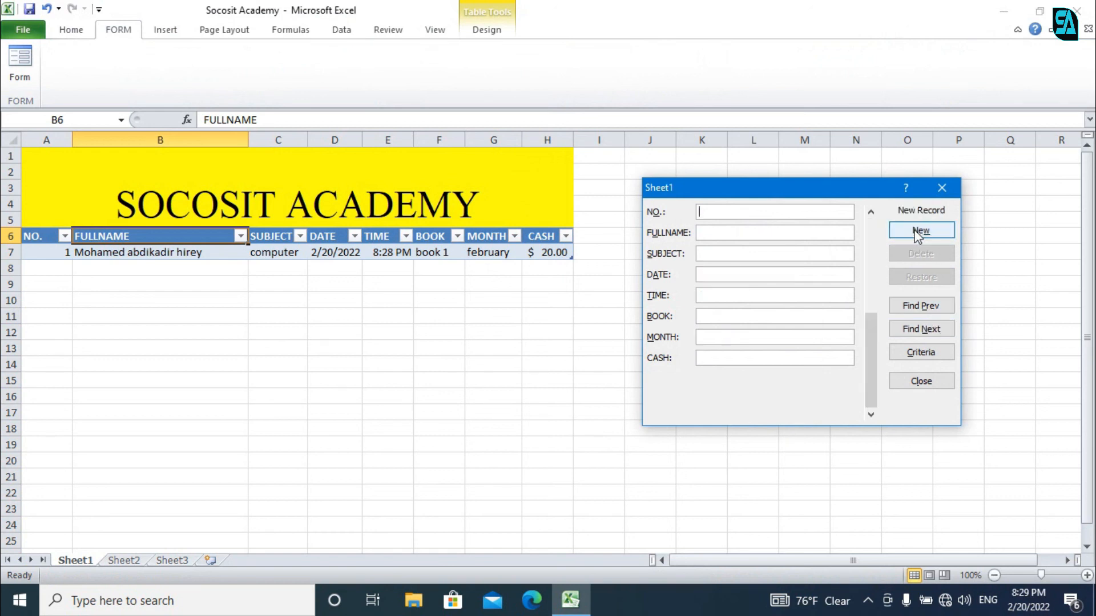
pyautogui.write('2')
pyautogui.click(777, 231)
# Step: Enter the student's full name and subject 'health', then check the values in H9 and E15
pyautogui.press('Tab')
pyautogui.write('health')
pyautogui.press('Tab')
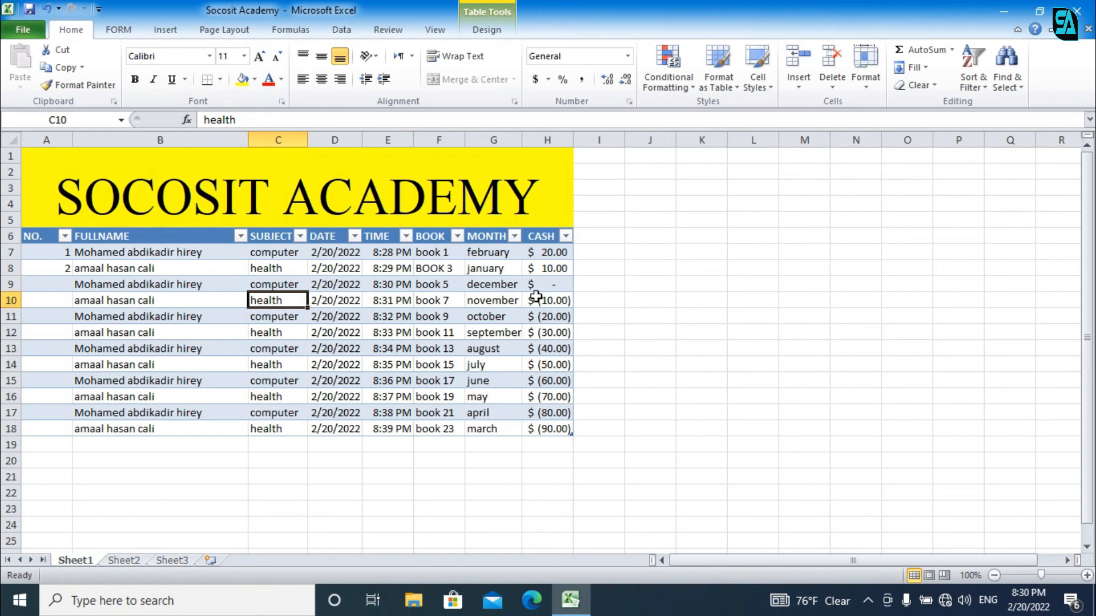
pyautogui.click(549, 285)
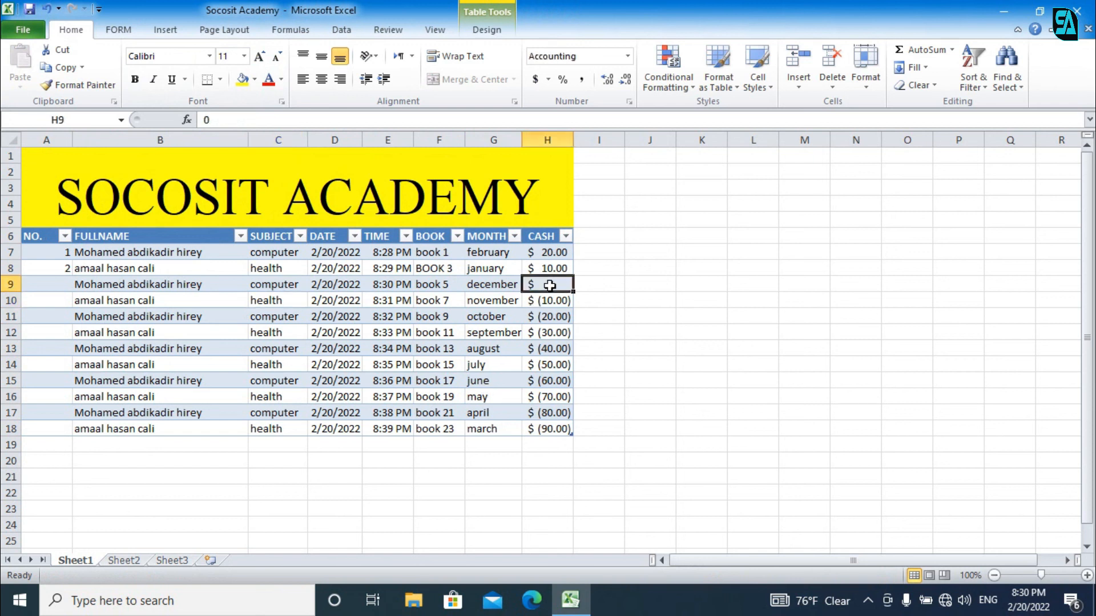
pyautogui.click(388, 380)
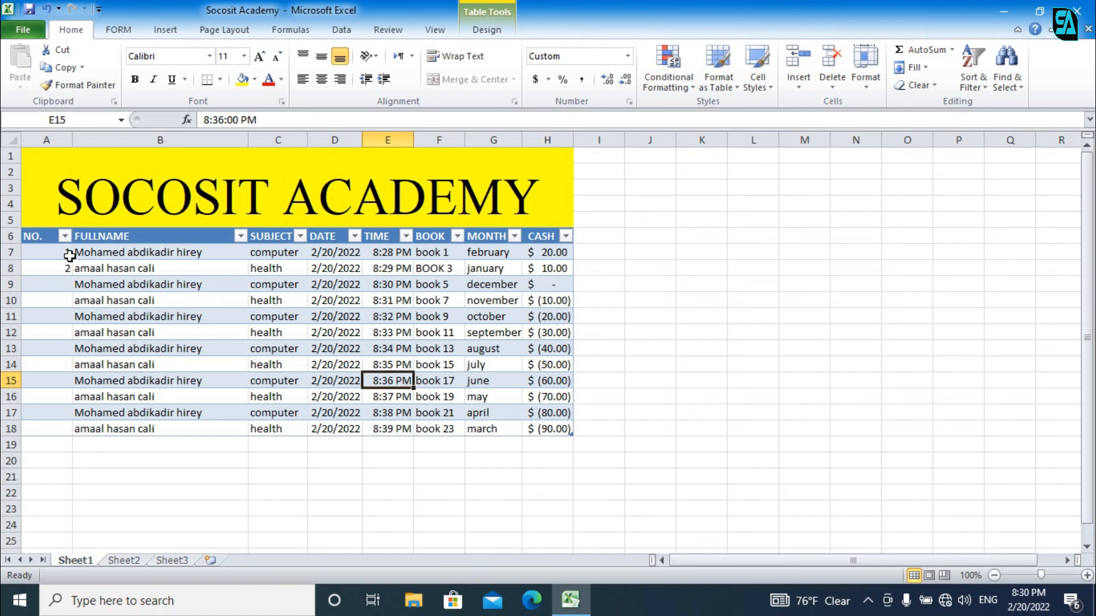